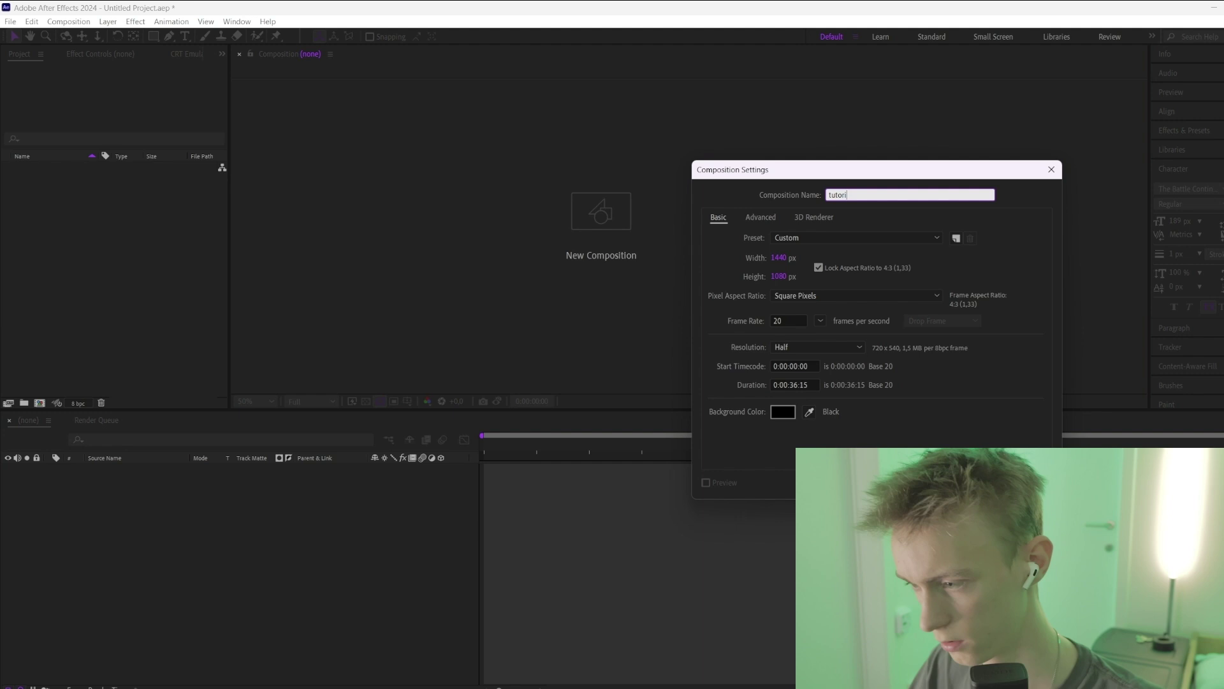
Step: Create the 1440×1080 'tutorial' composition and add Clip 14.mov to its timeline
key(Return)
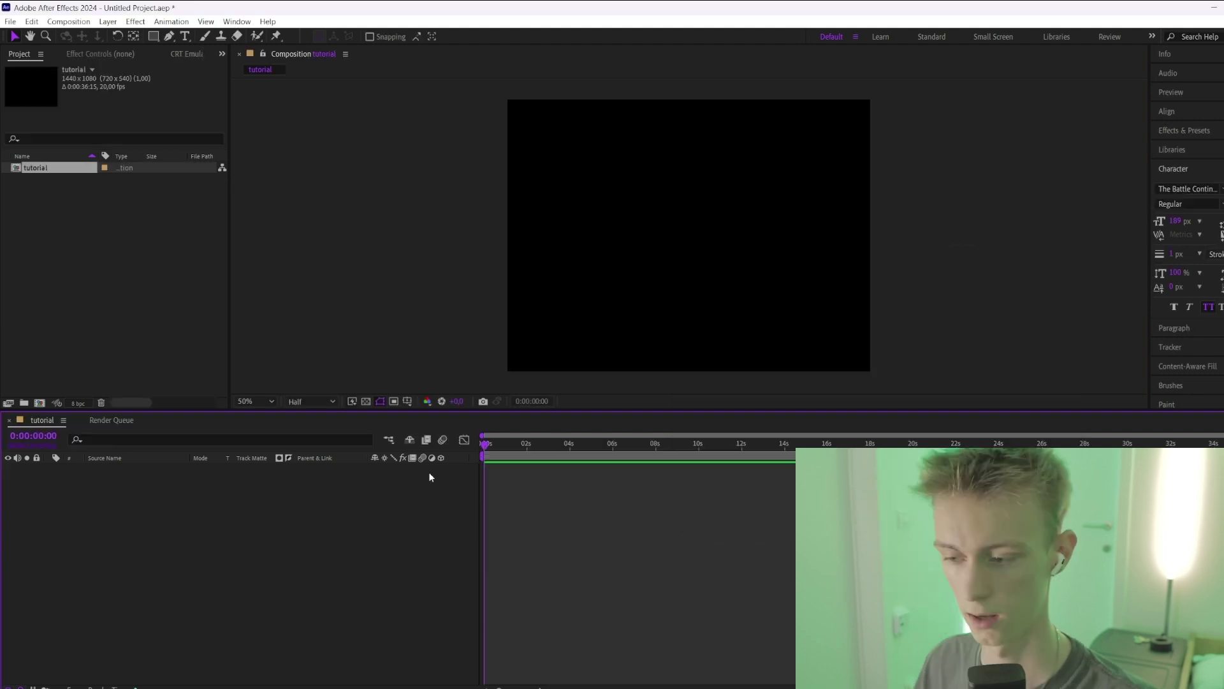
key(alt+Tab)
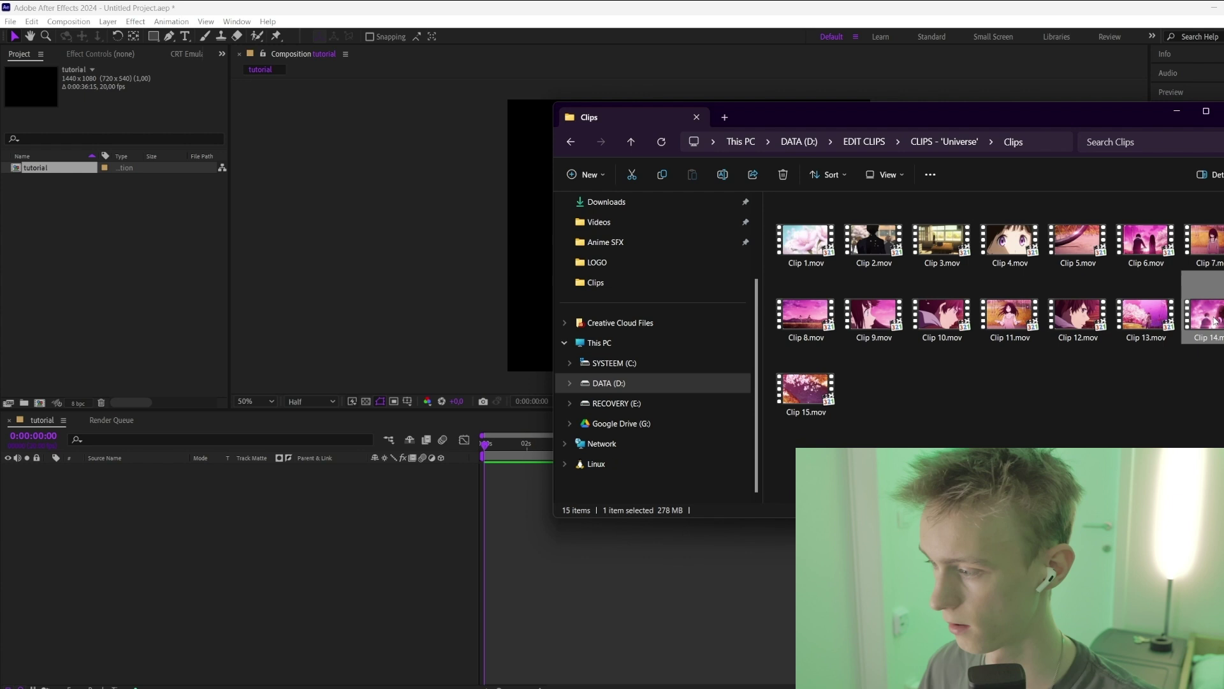
drag(1206, 313, 541, 517)
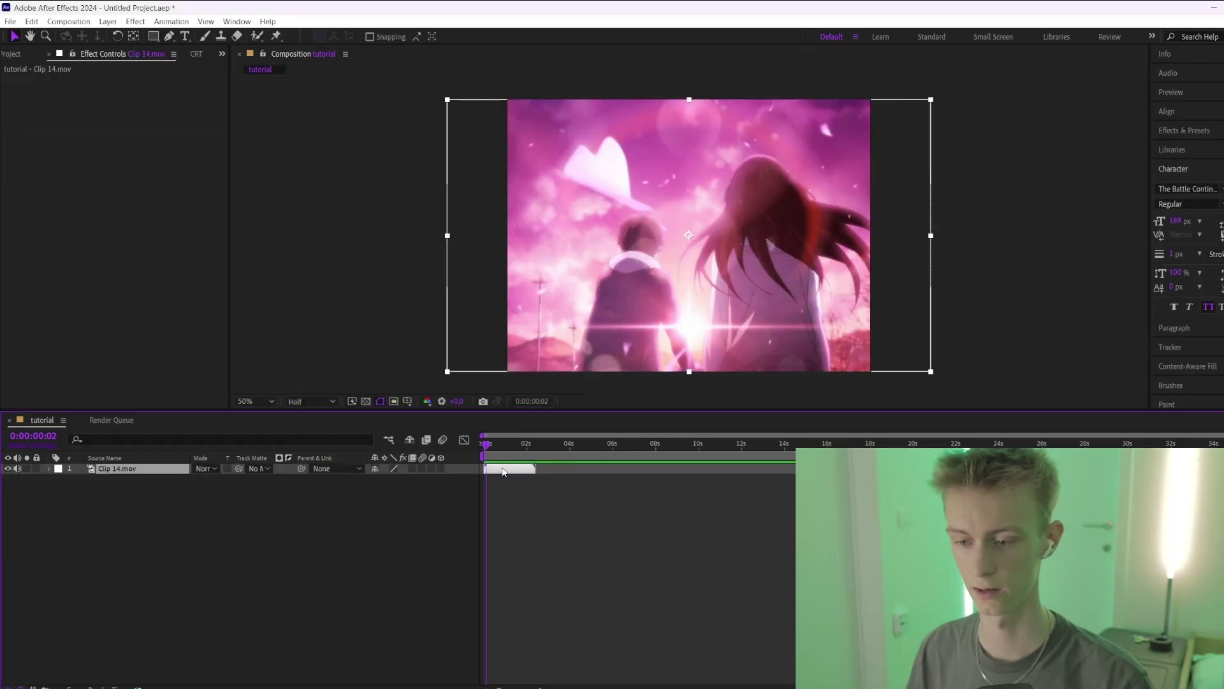
Step: Apply Wave Warp to Clip 14.mov with the Smooth Noise wave type
key(ctrl+space)
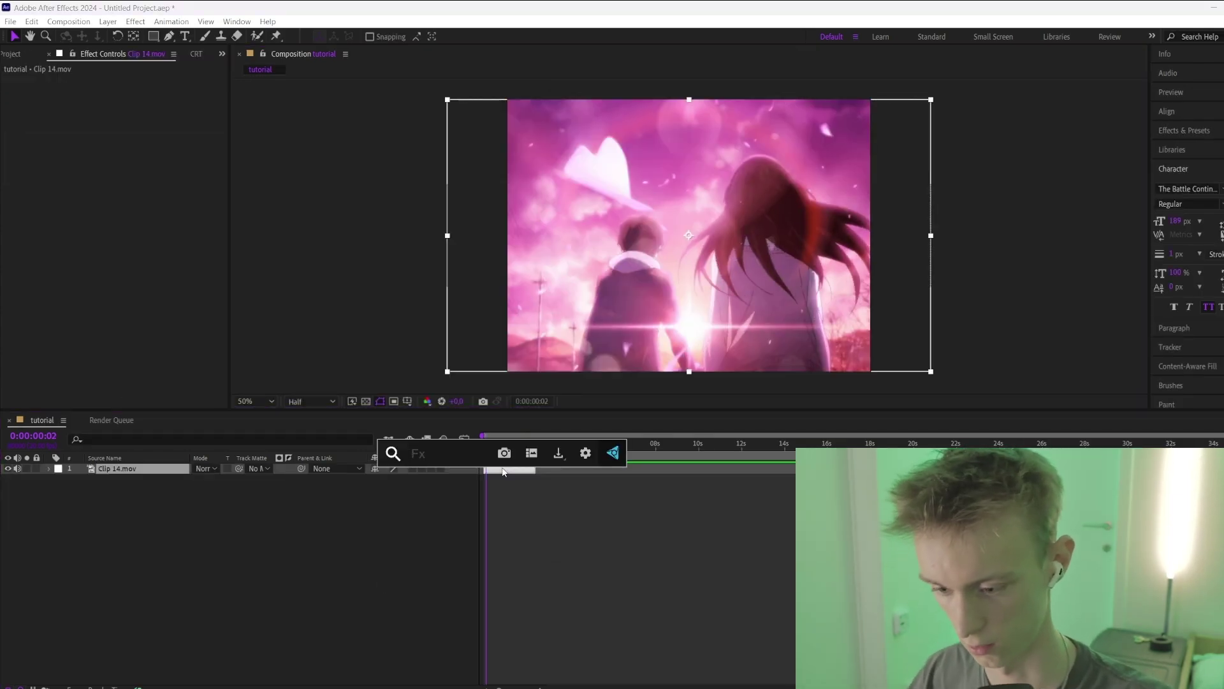
text(wave warp)
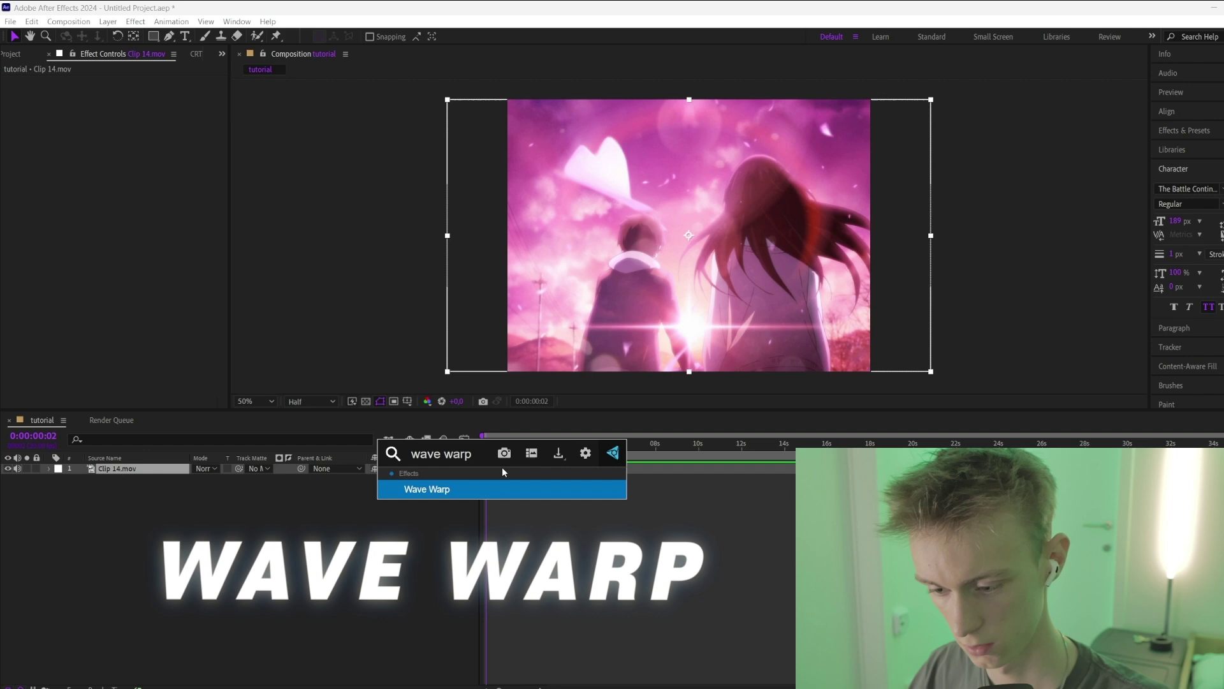
key(Return)
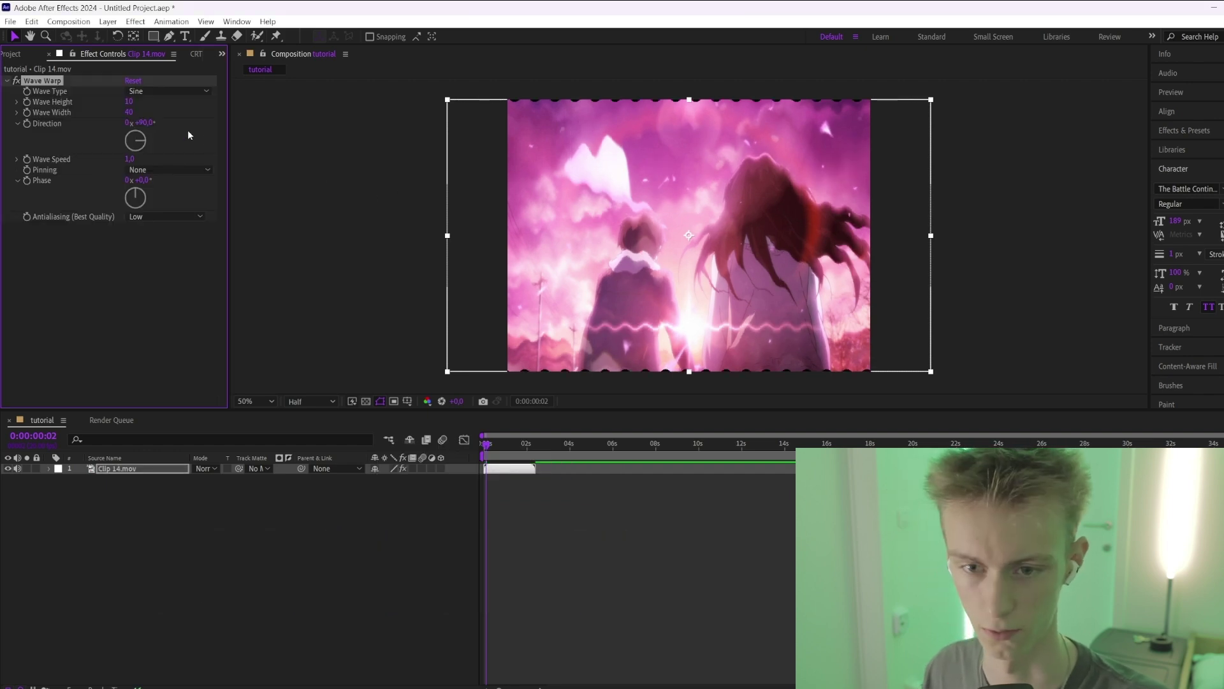
click(147, 92)
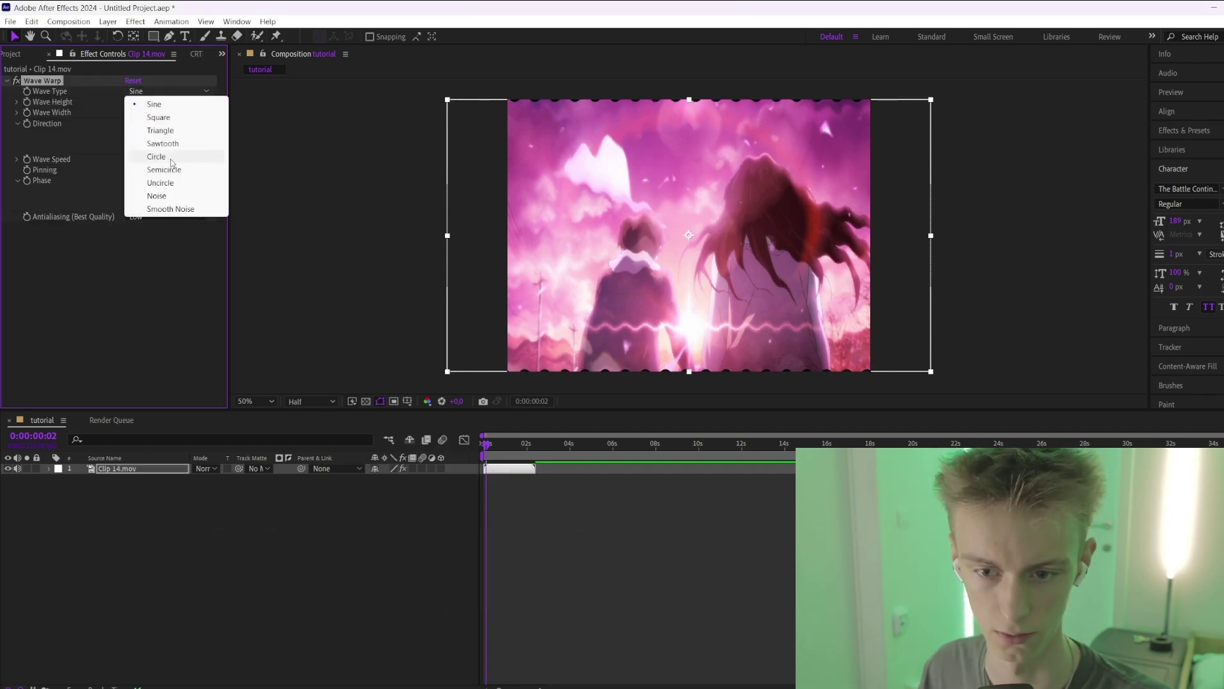
click(165, 210)
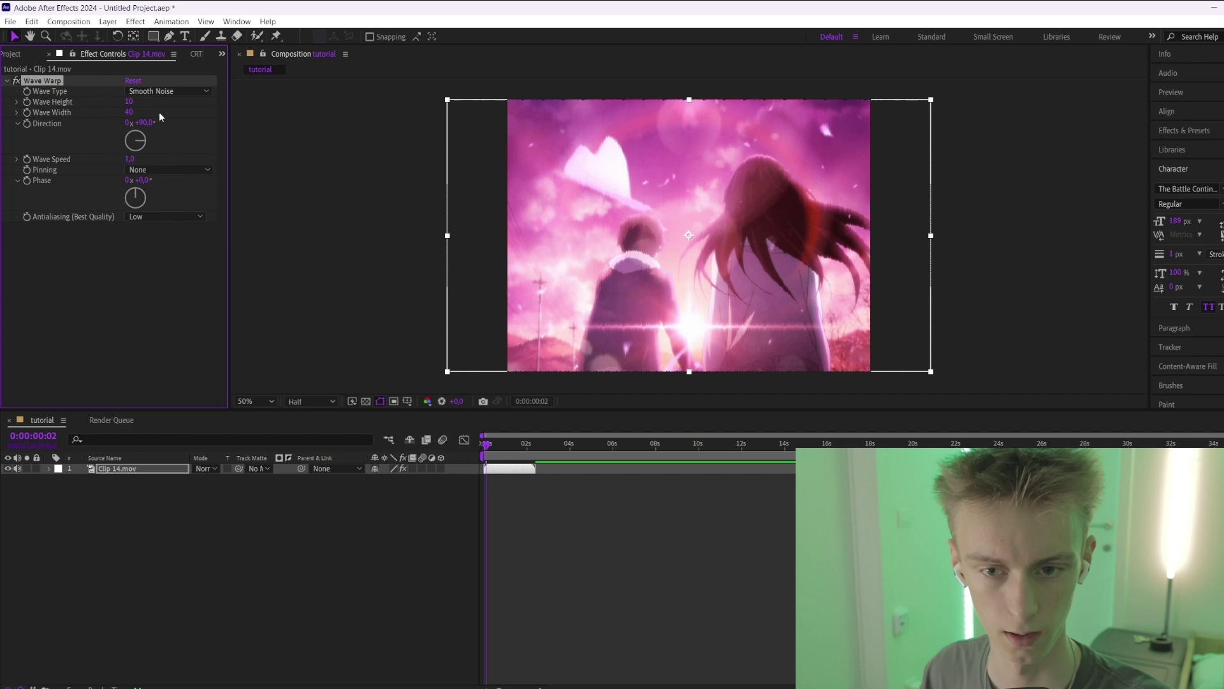
Step: Set Wave Warp's wave width to 1000 and pin it at all edges
click(131, 101)
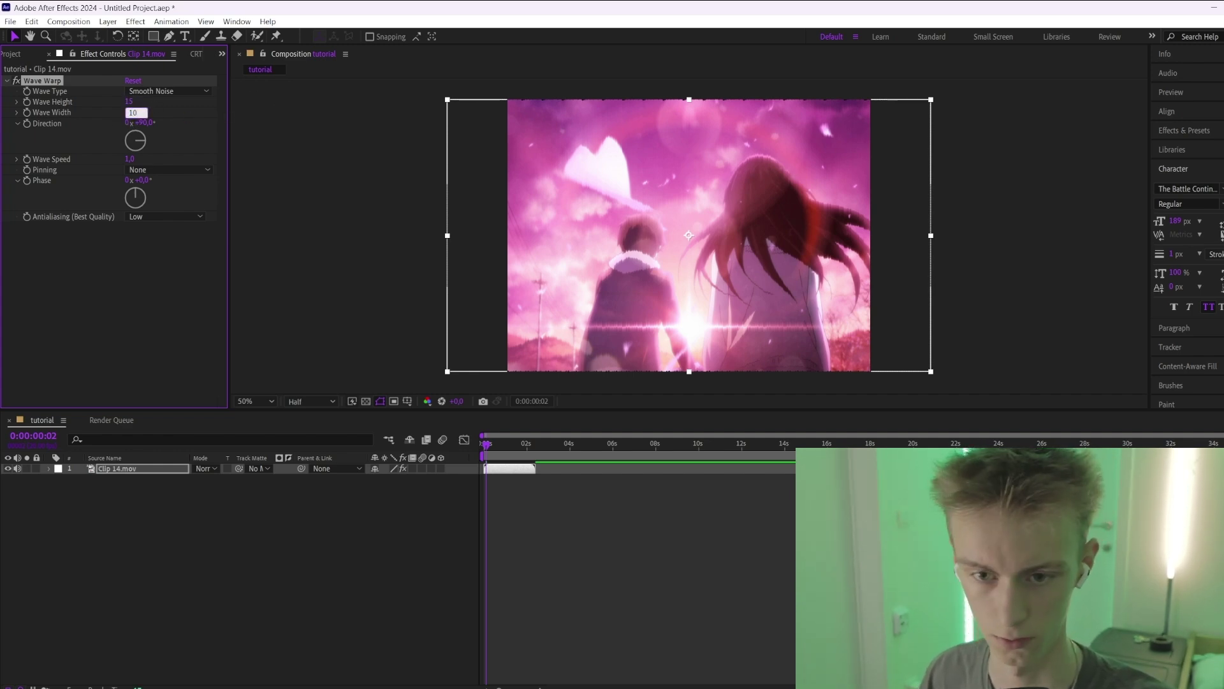
text(1000)
key(Return)
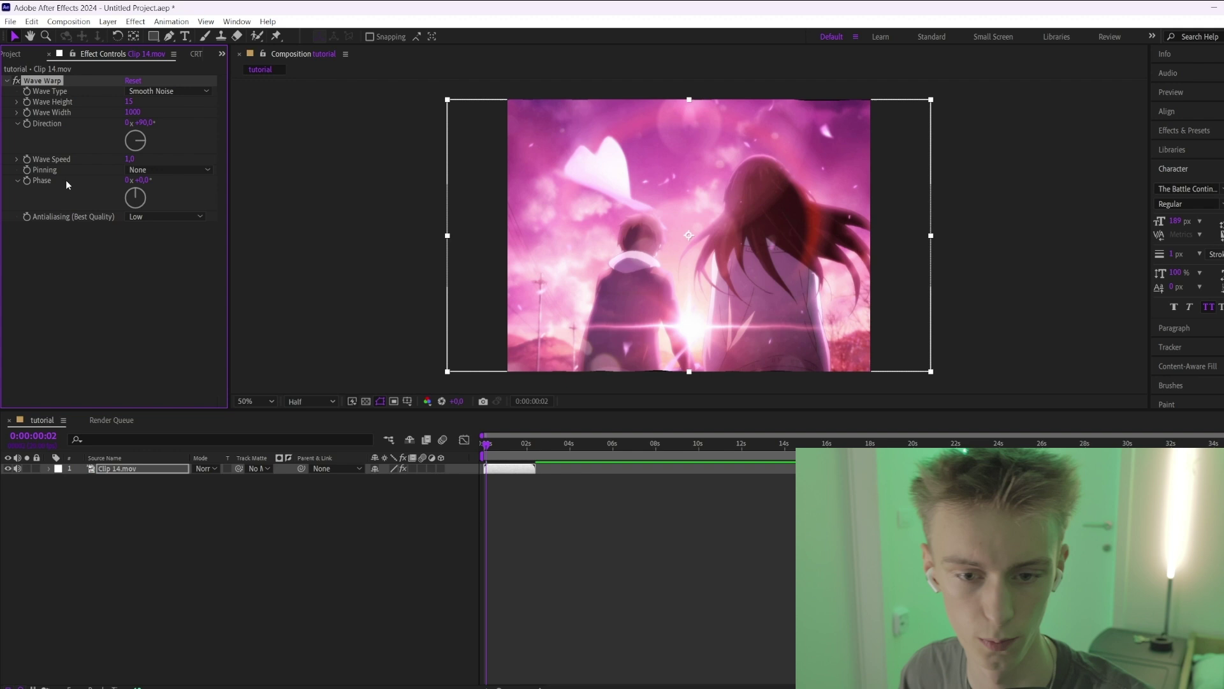
click(167, 169)
click(149, 195)
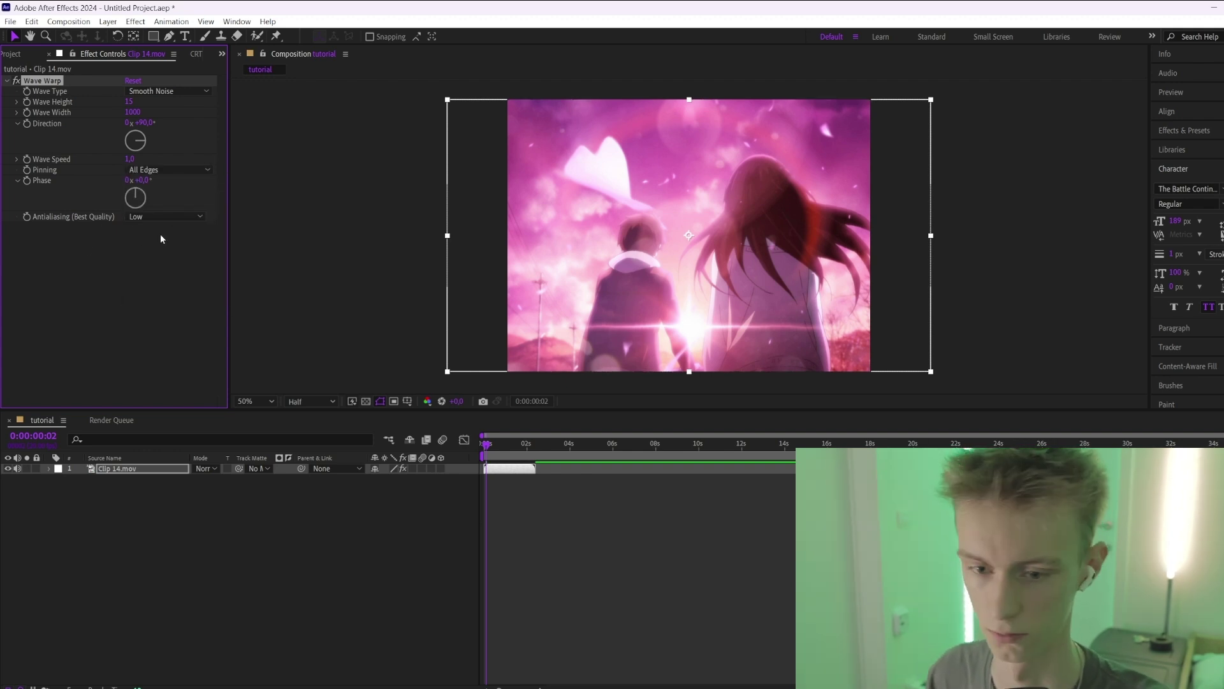
click(143, 215)
Step: Set Wave Warp antialiasing to High and preview the warped clip
click(151, 257)
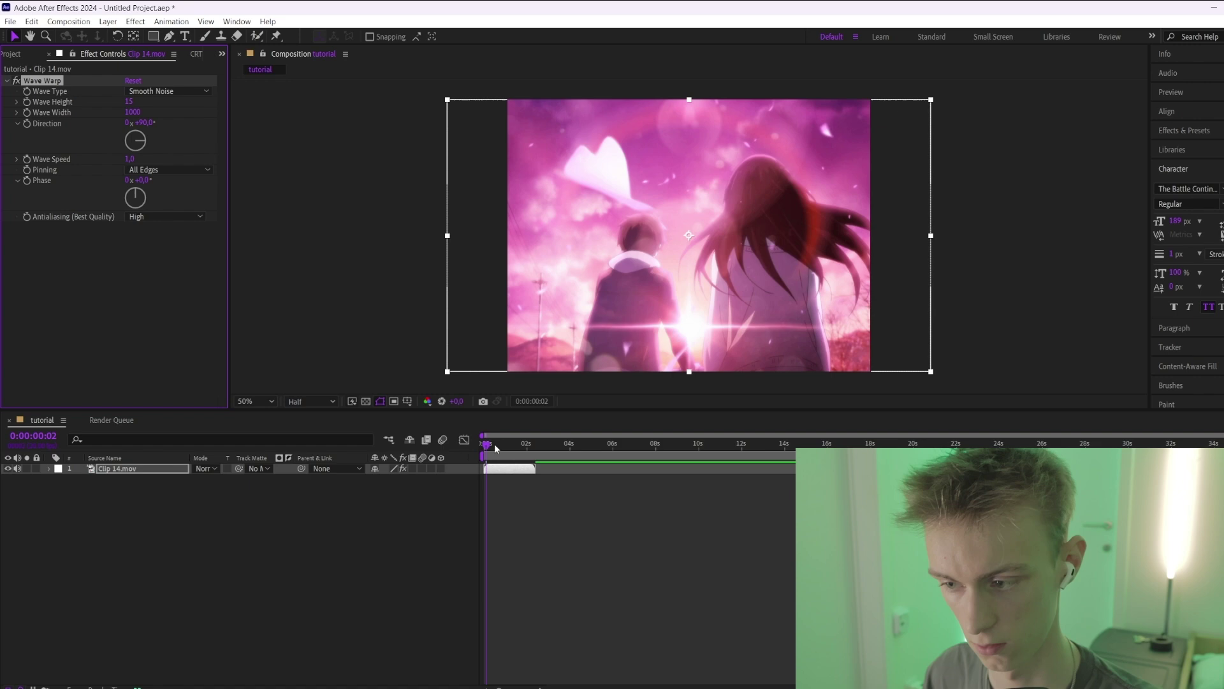
key(space)
key(space)
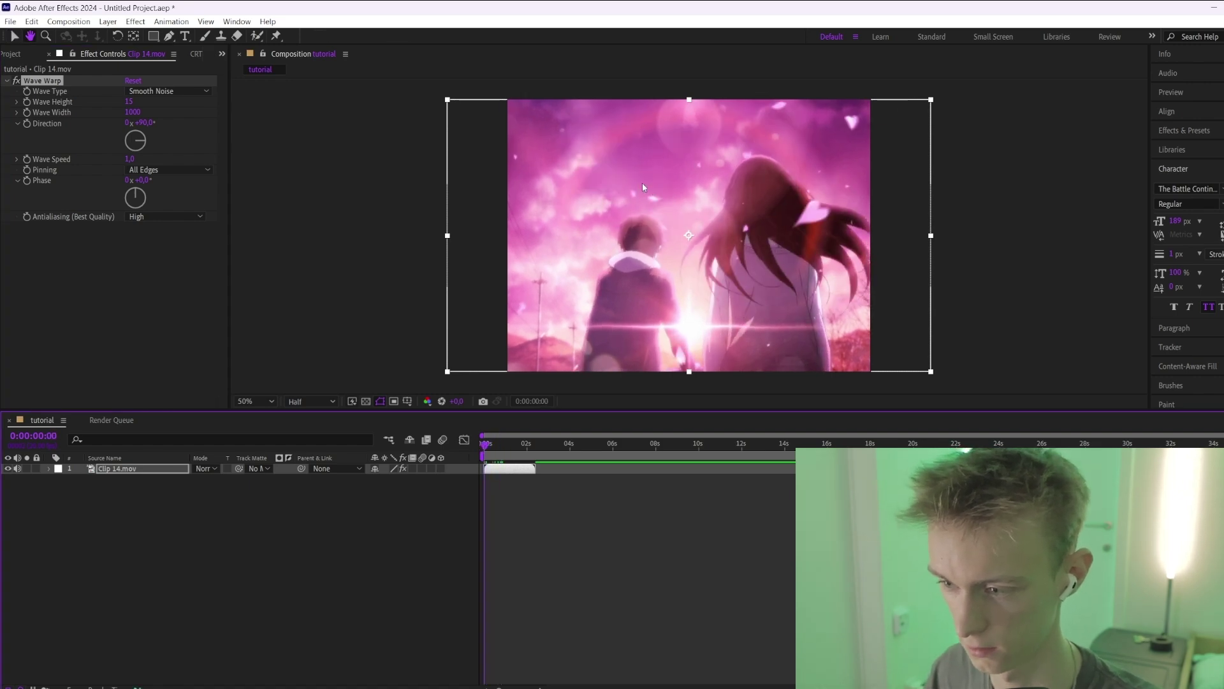
key(space)
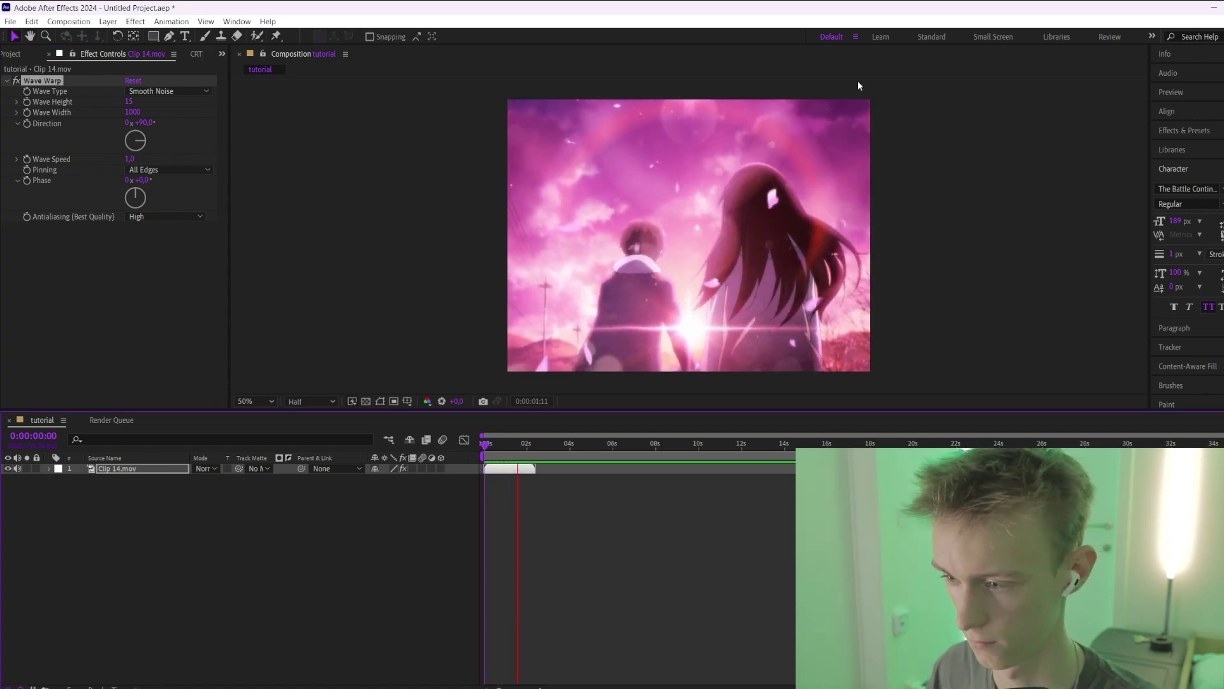
Step: Try a Wave Height of 35, then return it to 15
key(space)
click(129, 101)
text(3)
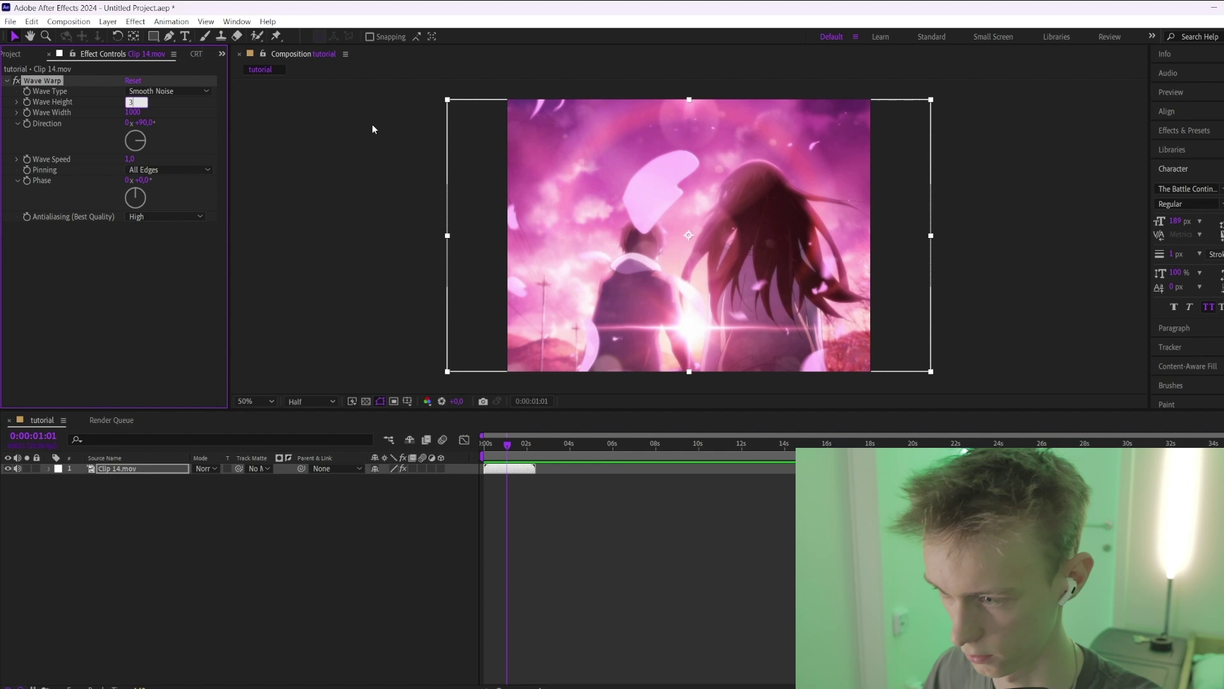
text(5)
key(Return)
key(space)
key(space)
click(132, 102)
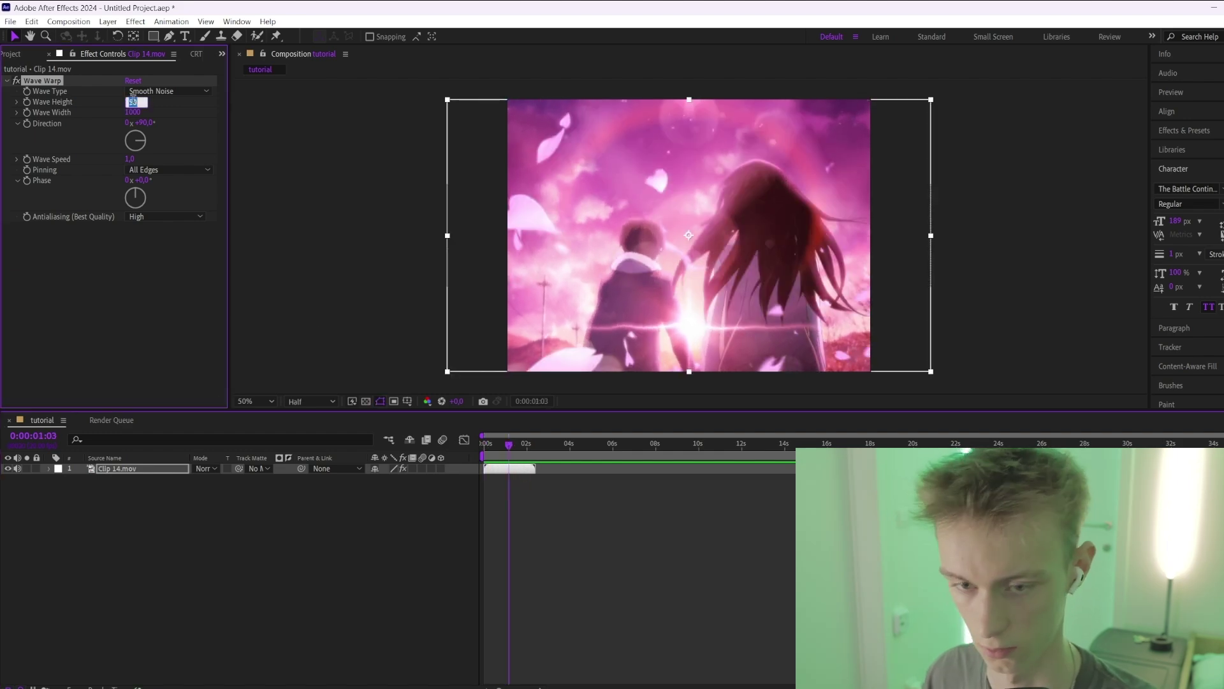
text(15)
key(Return)
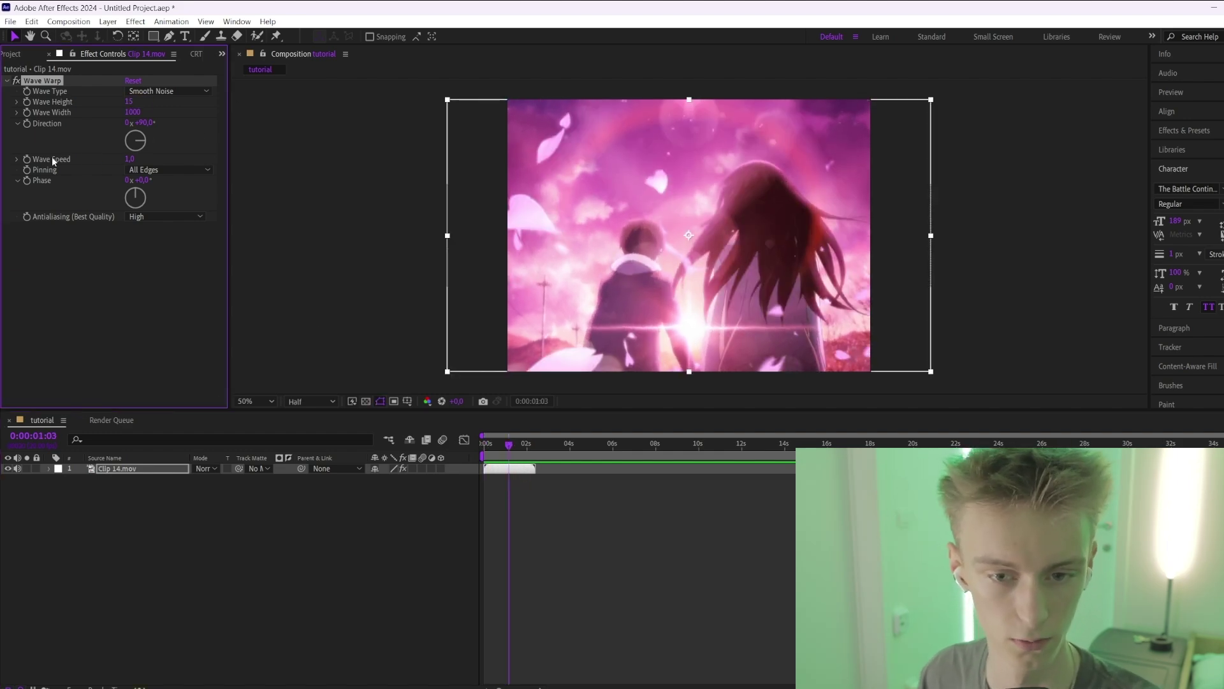
Step: Slow the Wave Speed to 0,5 and preview the gentler distortion
click(130, 158)
text(0)
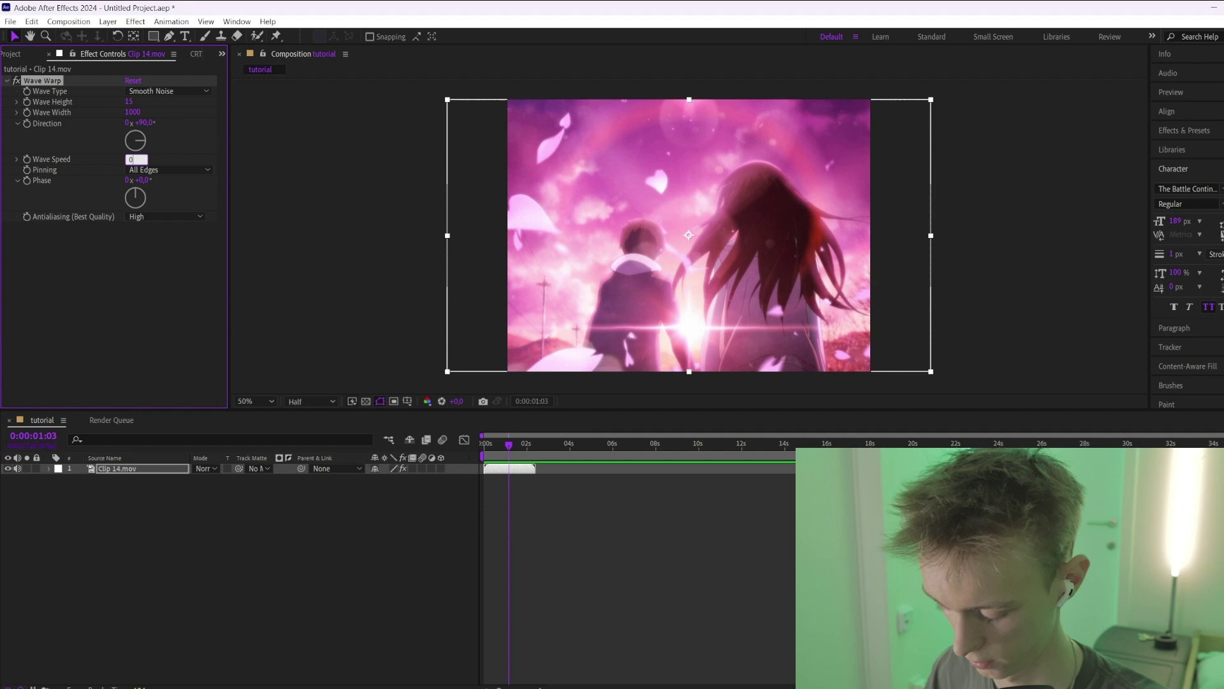
text(,5)
key(Return)
key(space)
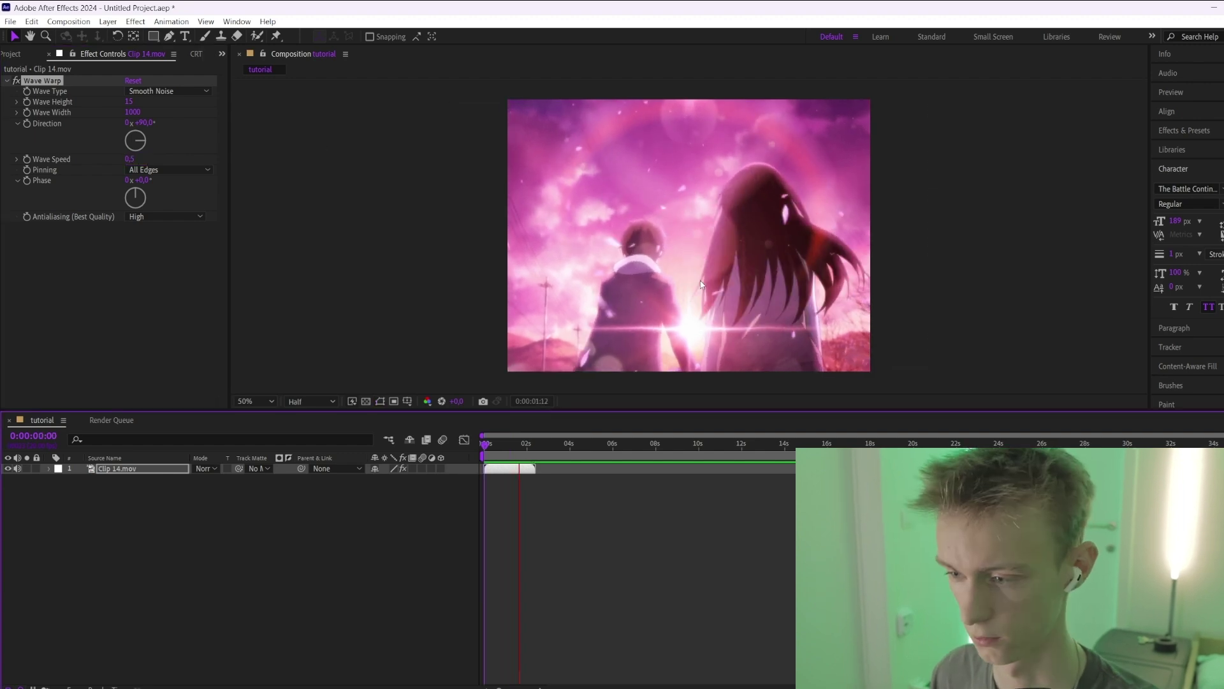
key(space)
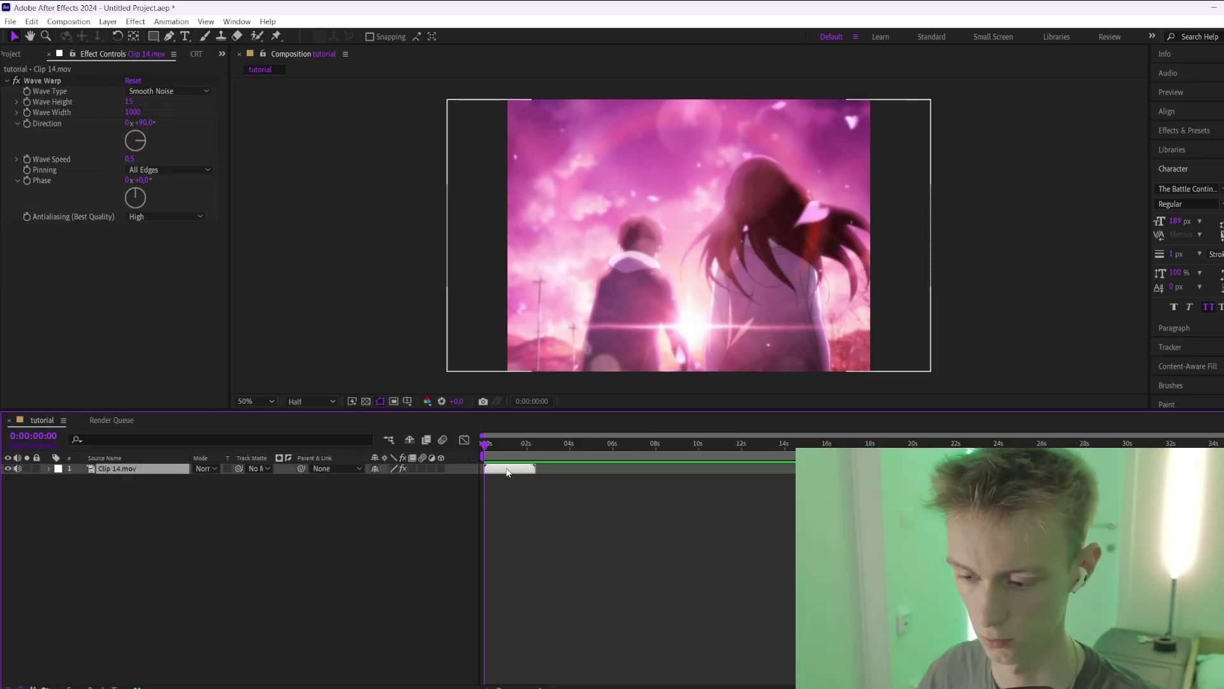
Step: Create a black 1440×1080 solid named Noise above Clip 14.mov
right_click(460, 471)
mouse_move(503, 479)
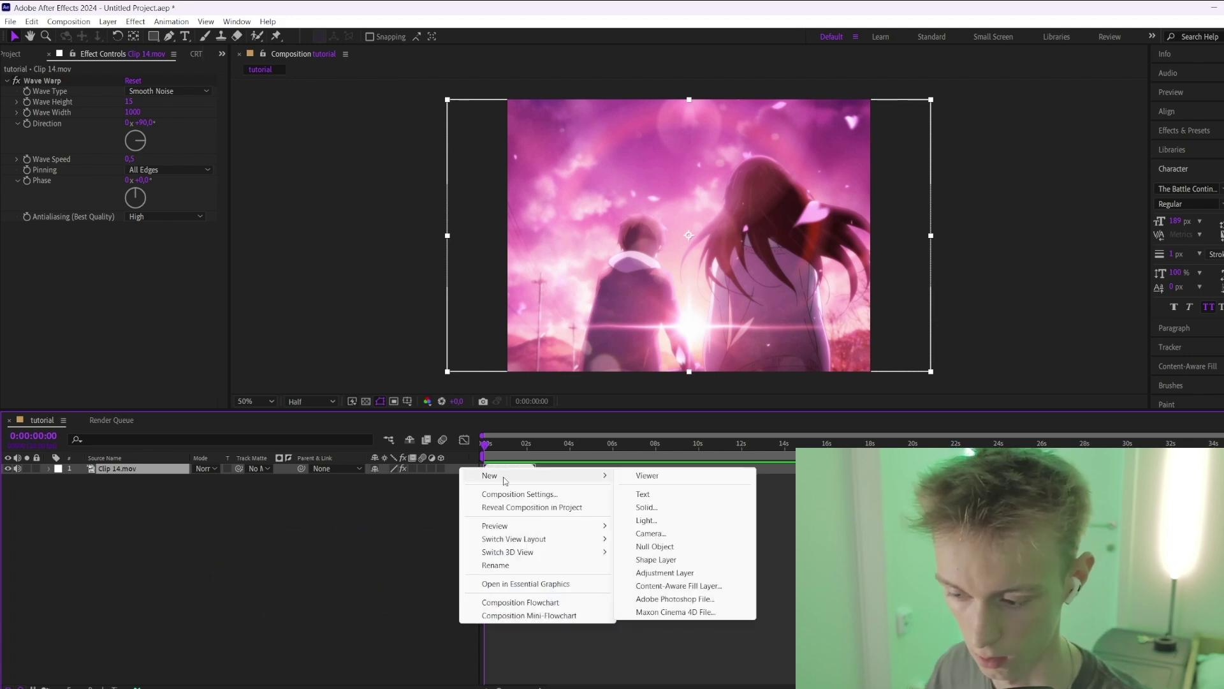
click(646, 507)
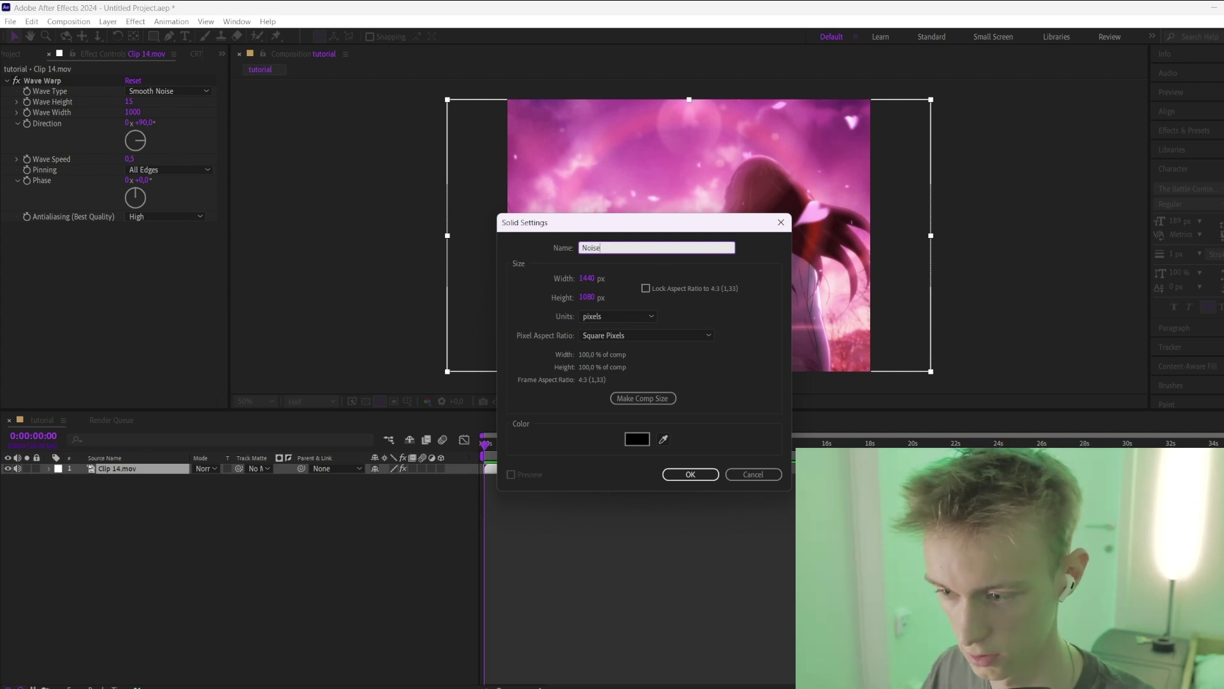
text(Noise)
click(685, 473)
click(576, 454)
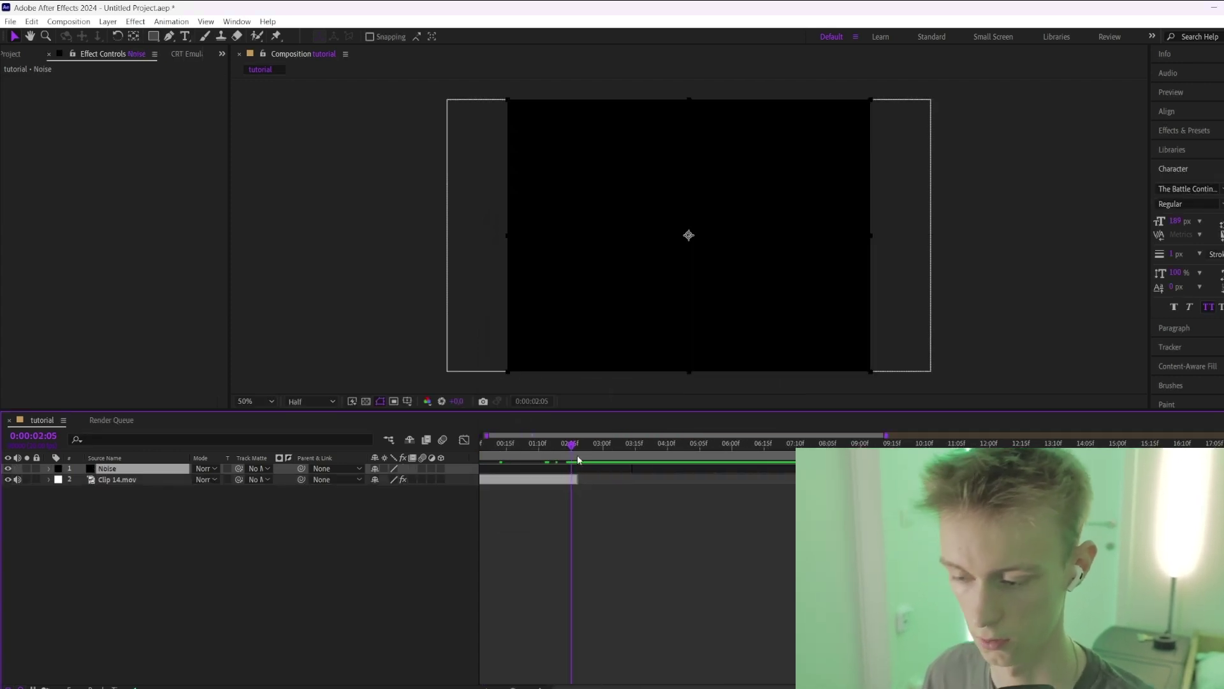
Step: Apply Fractal Noise to the Noise layer via the effects search
key(;)
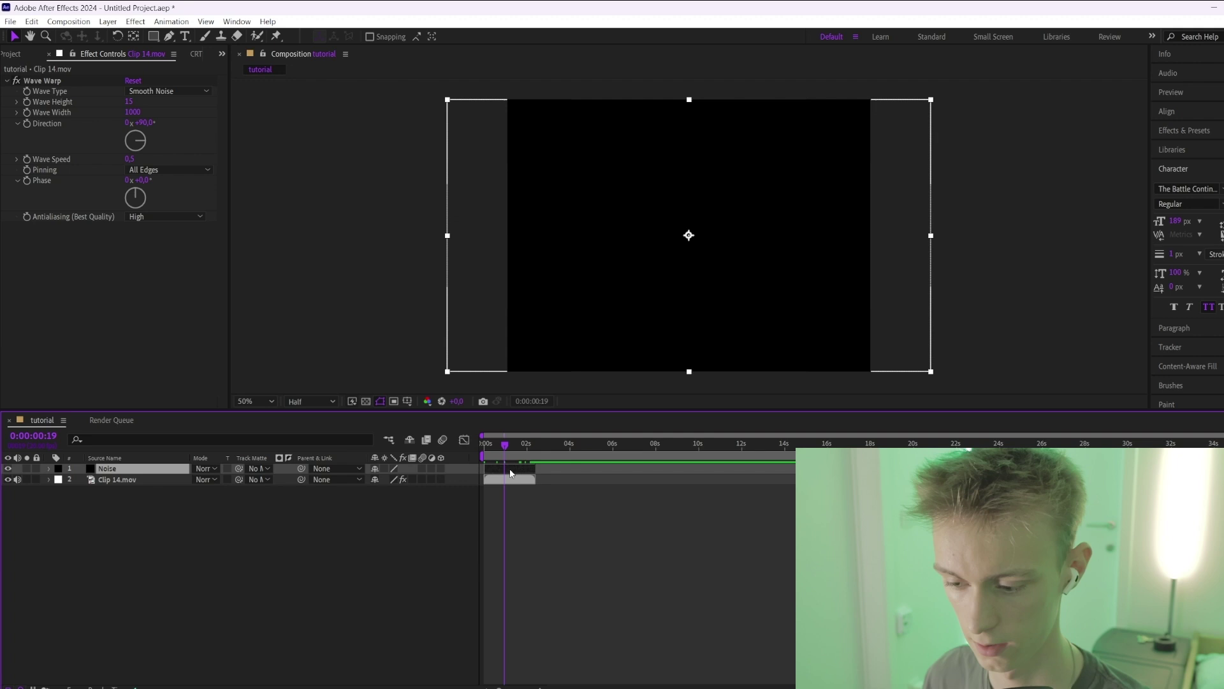
key(ctrl+space)
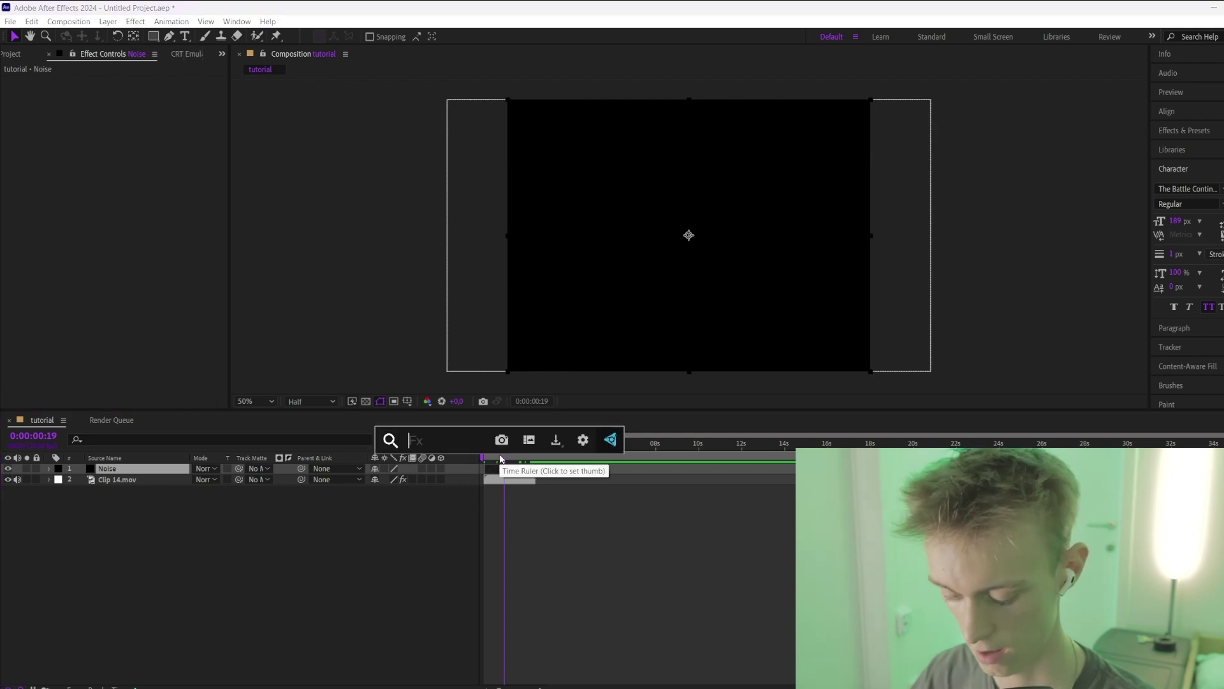
text(fracta)
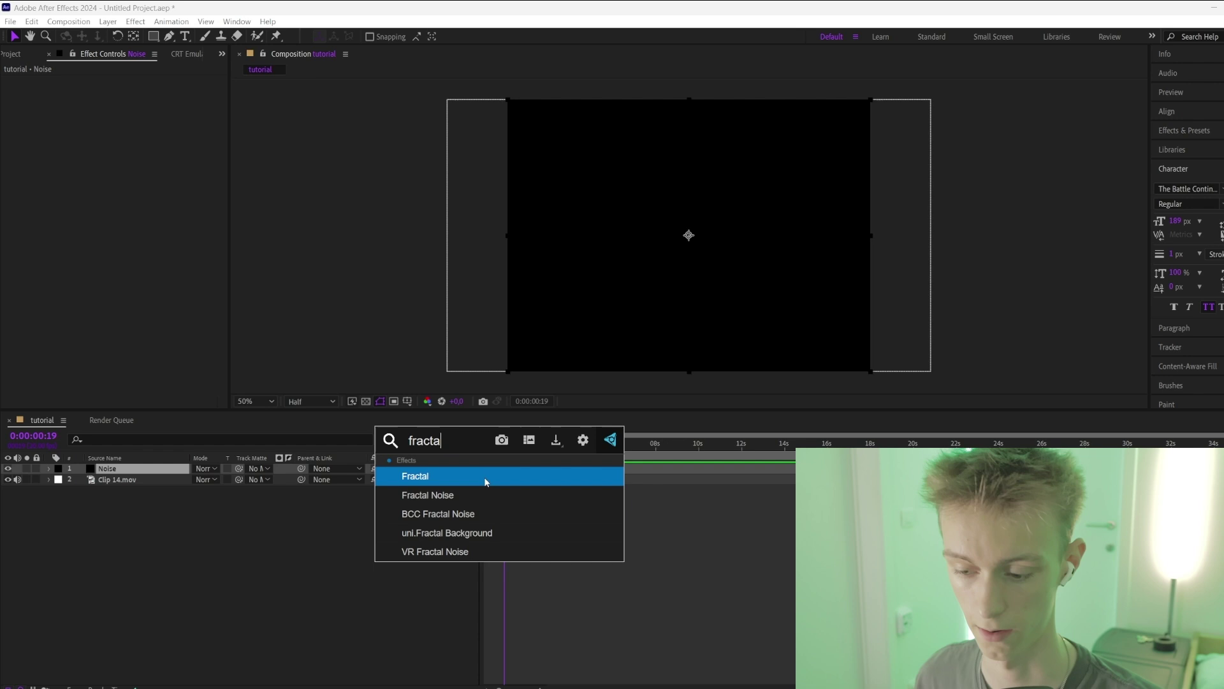
click(451, 496)
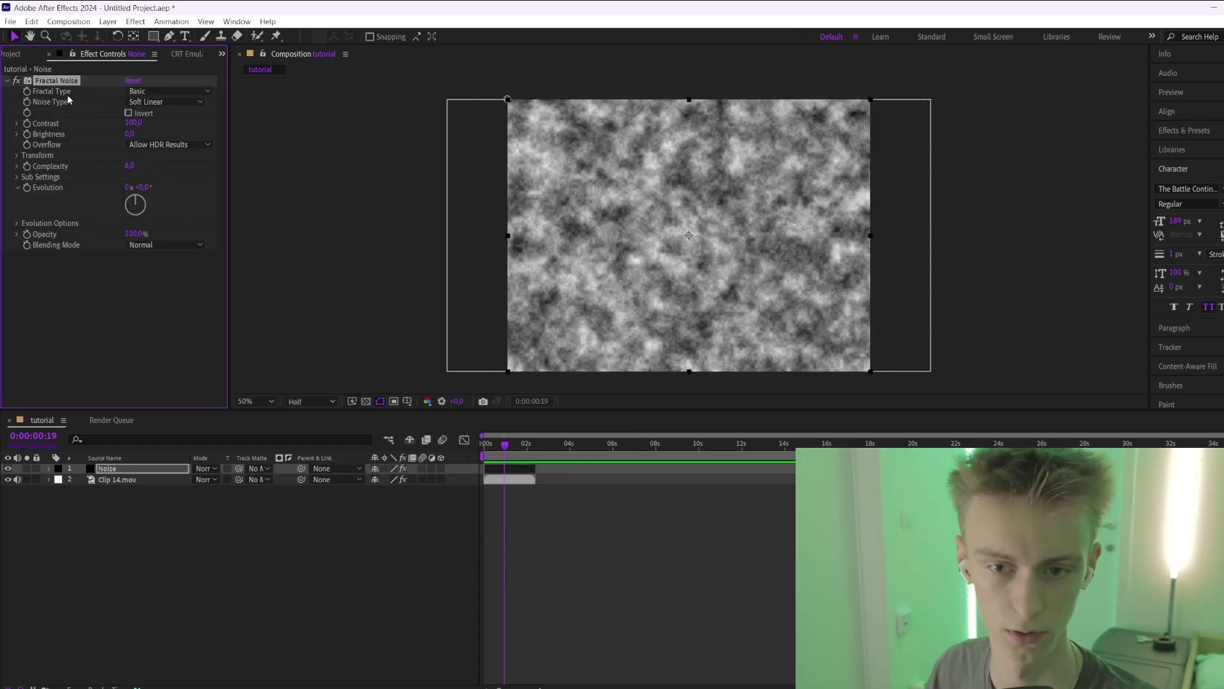
Step: Set Fractal Noise Contrast to 90, Brightness to 1 and Overflow to Clip
click(132, 124)
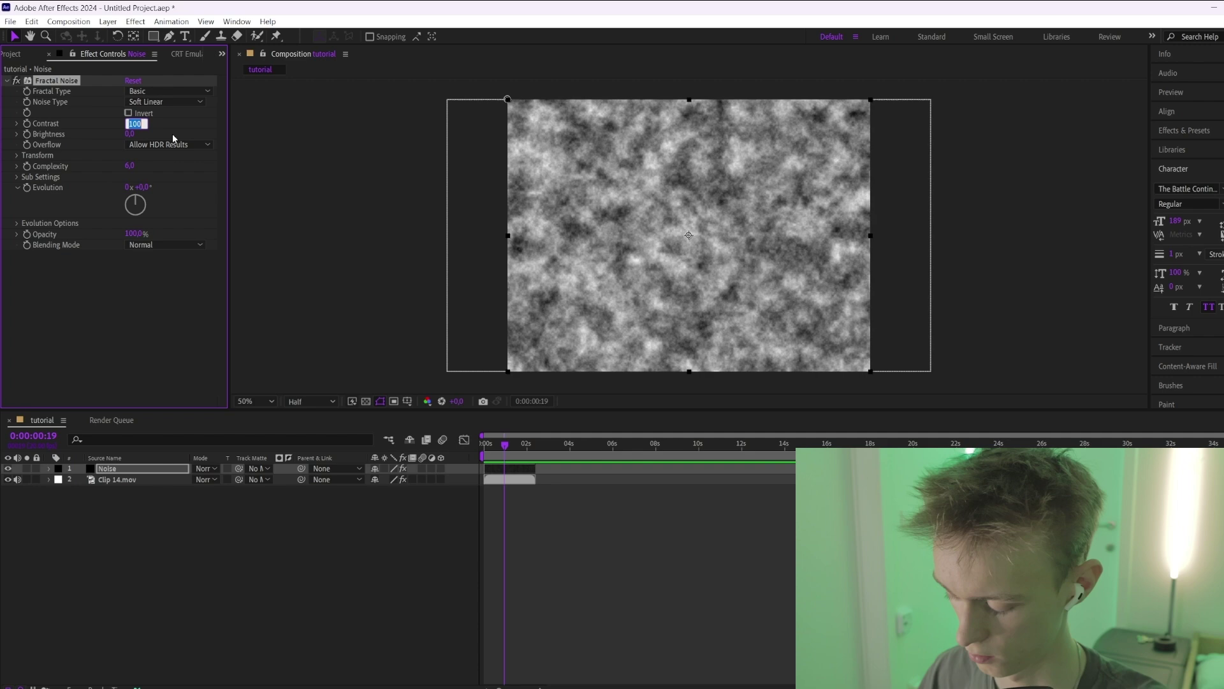
text(90)
key(Return)
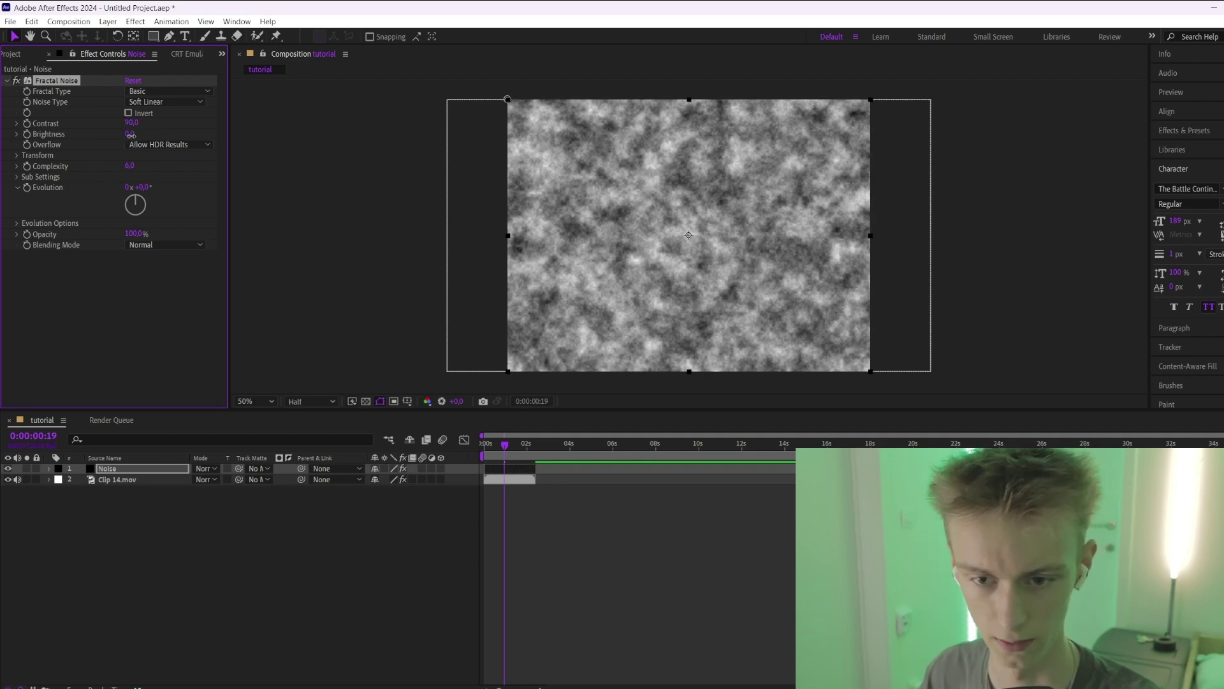
text(1)
key(Return)
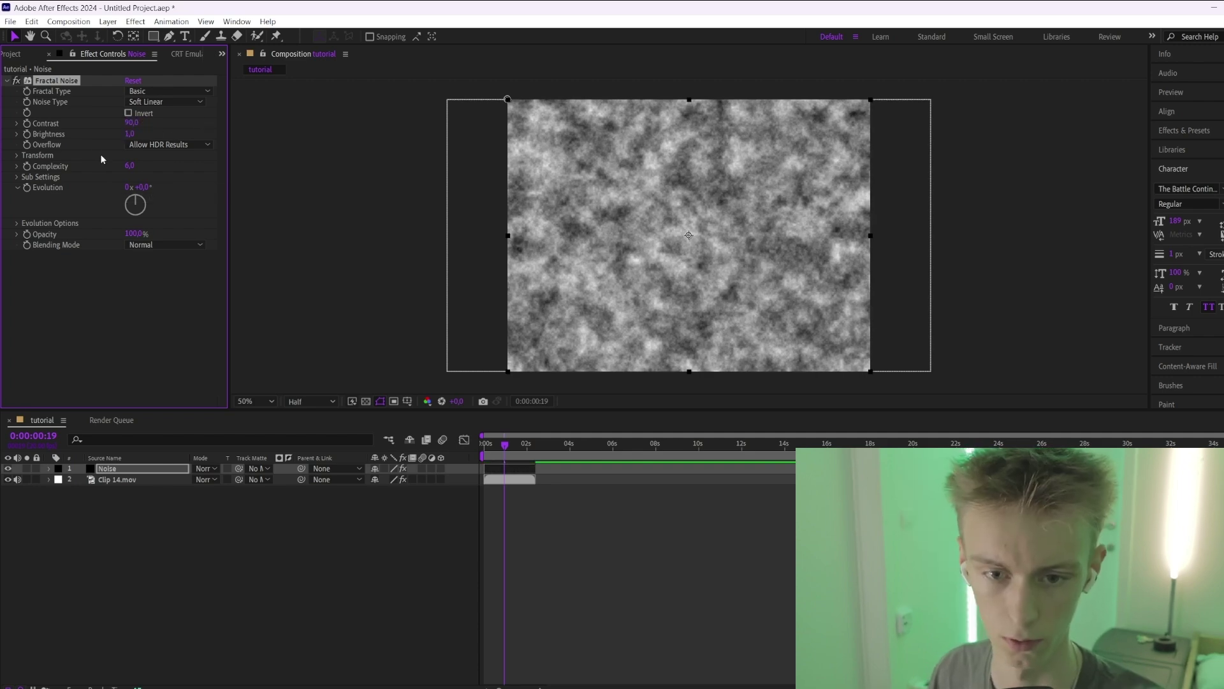
click(184, 146)
click(165, 156)
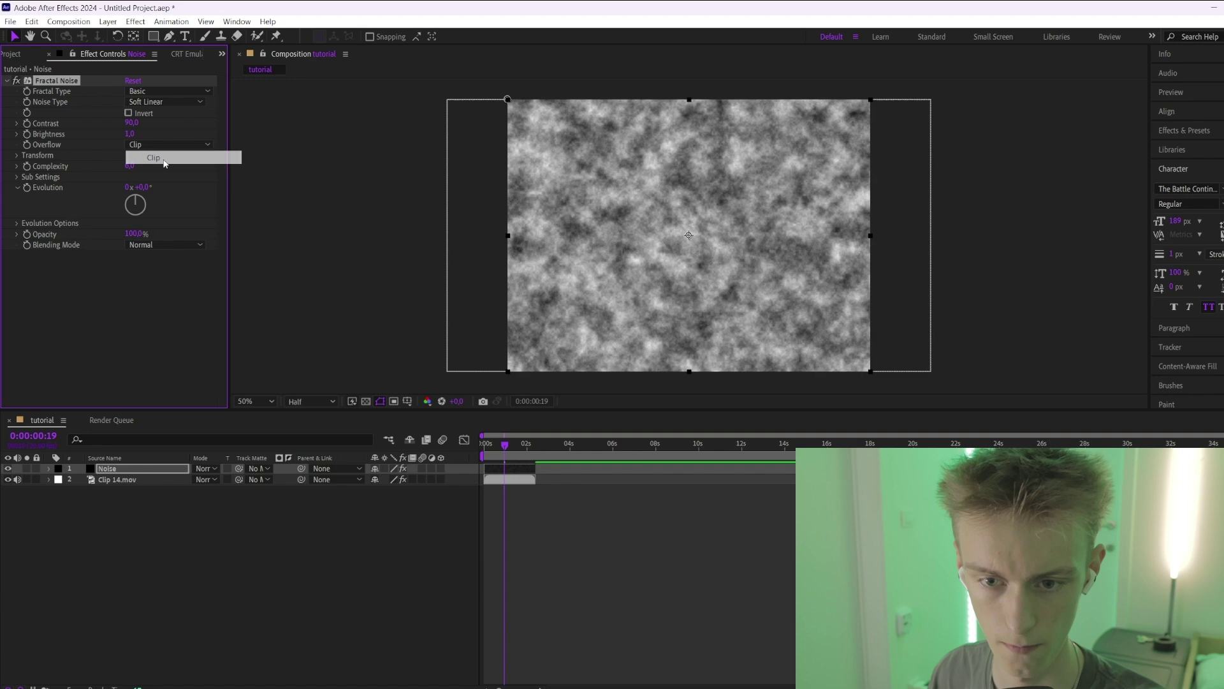
Step: Set Sub Influence to 30 and Sub Scaling to 100, and enable Center Subscale
click(17, 177)
drag(129, 187, 138, 187)
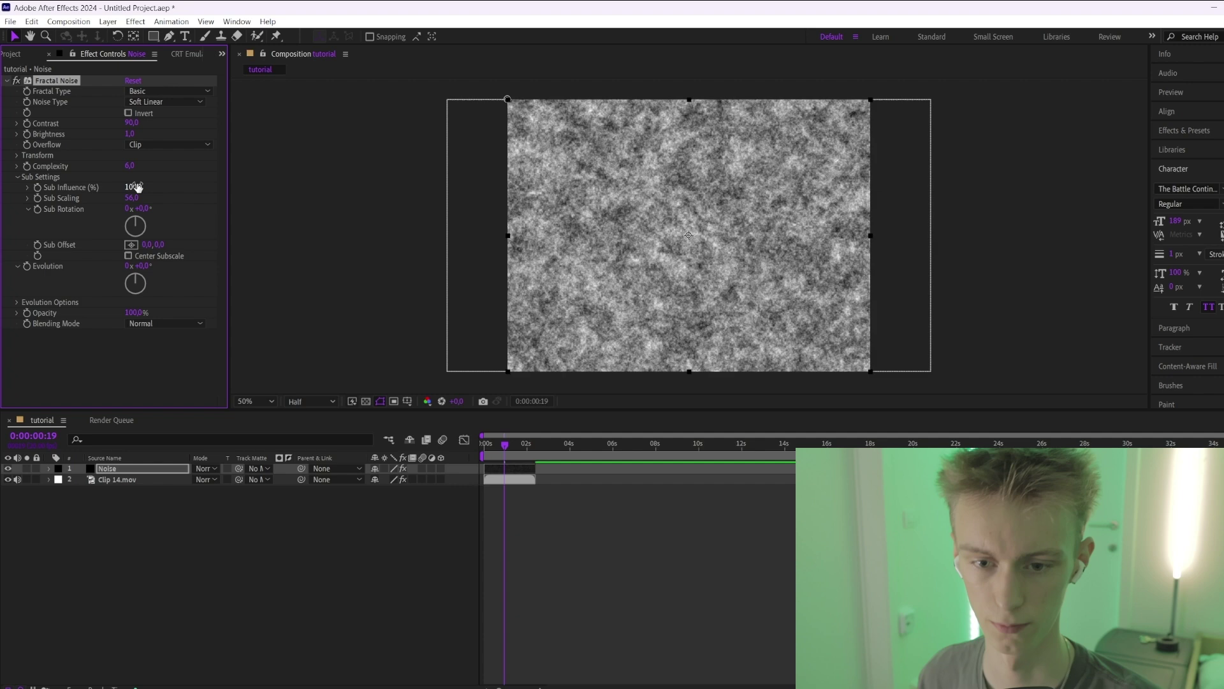
text(0)
key(Return)
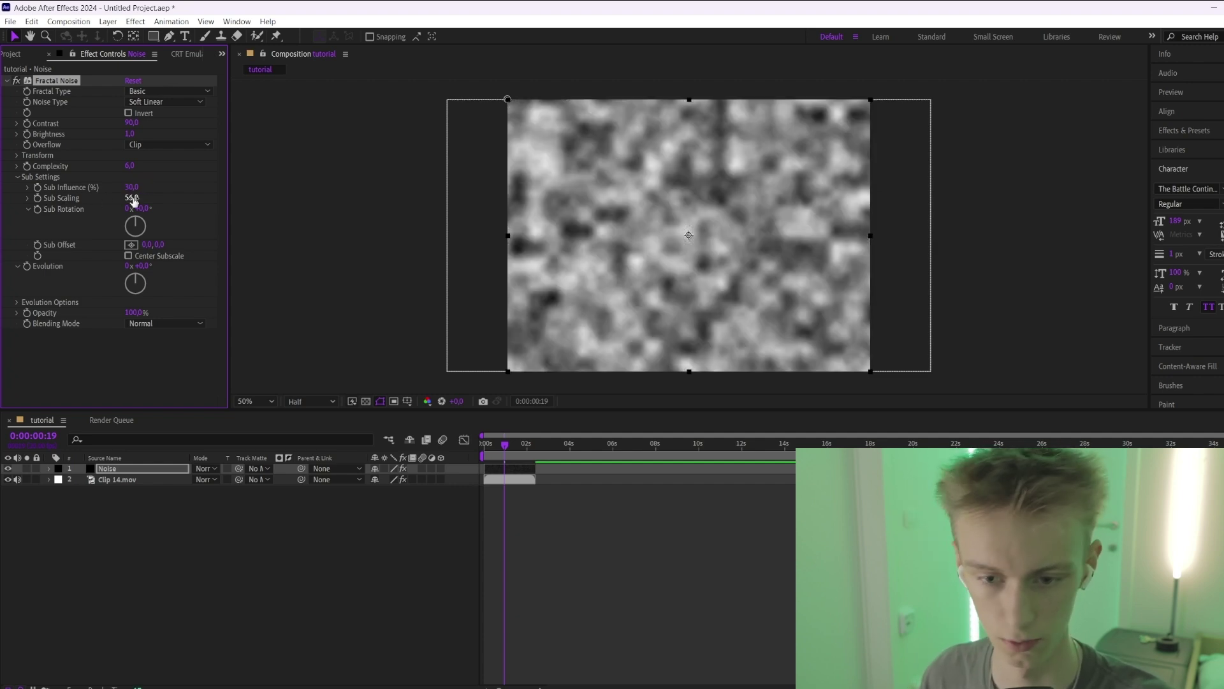
click(132, 198)
text(100)
key(Return)
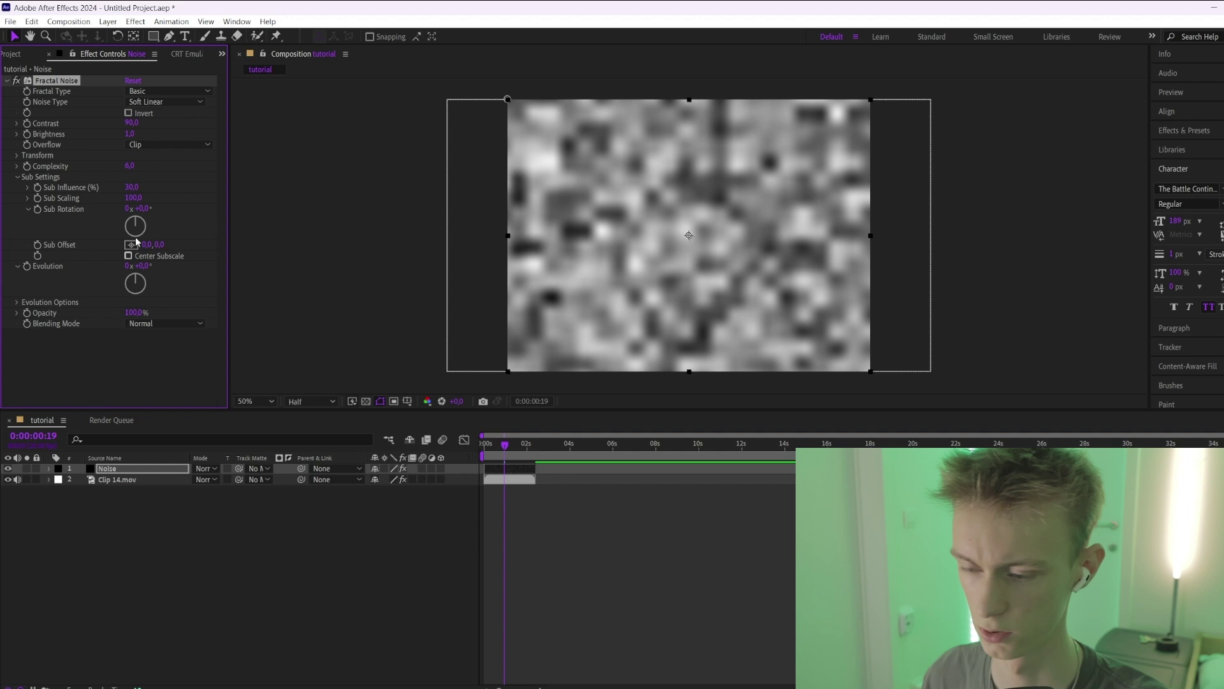
click(128, 255)
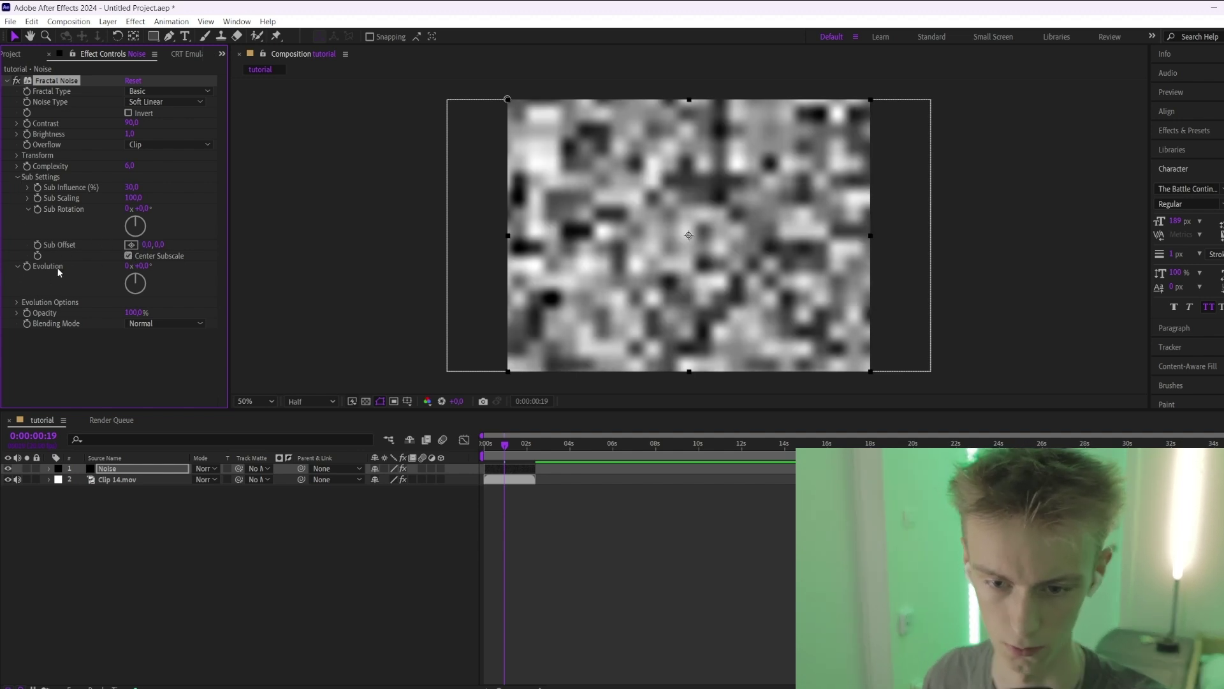
Step: Keyframe Evolution from 0 s to 3x+703° at 2:07 and preview the animation
key(equal)
key(equal)
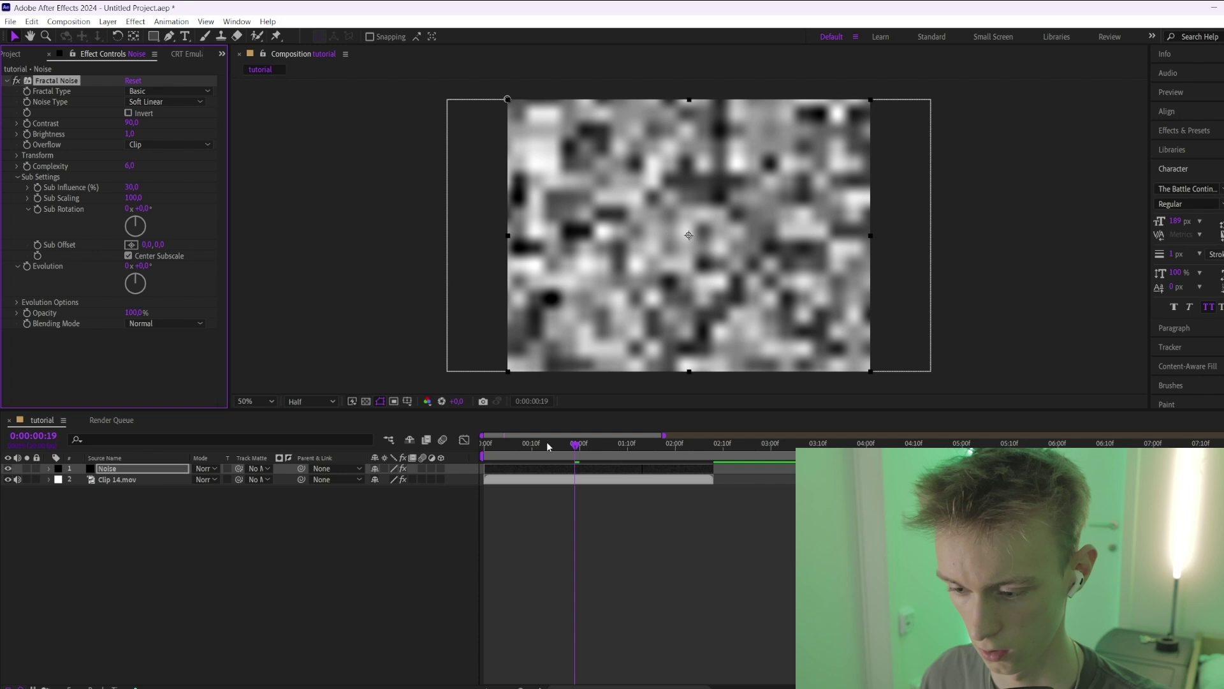
click(428, 450)
key(Home)
click(27, 271)
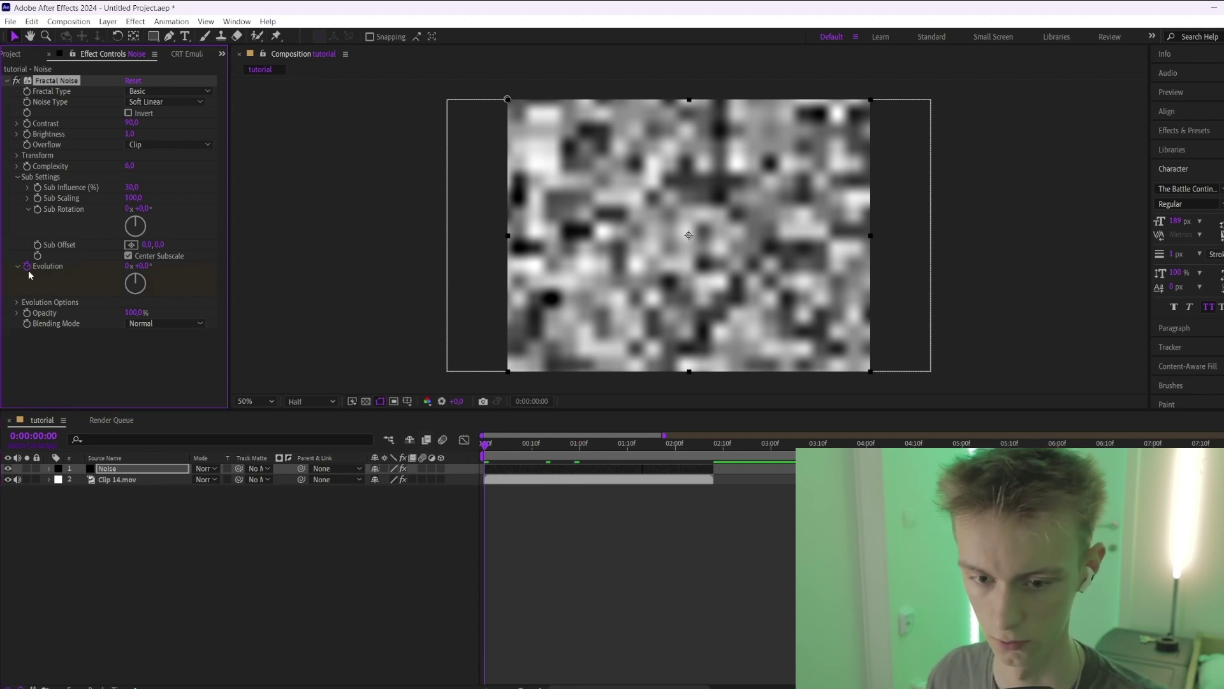
drag(508, 443, 710, 448)
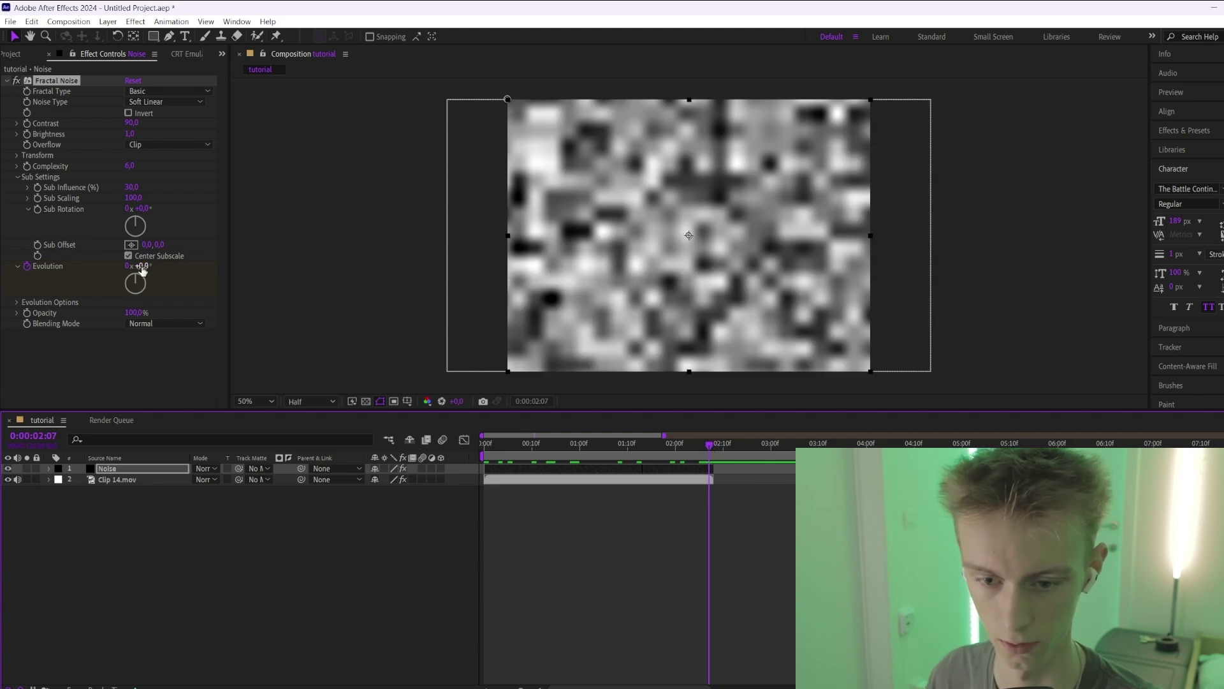
drag(142, 271, 327, 258)
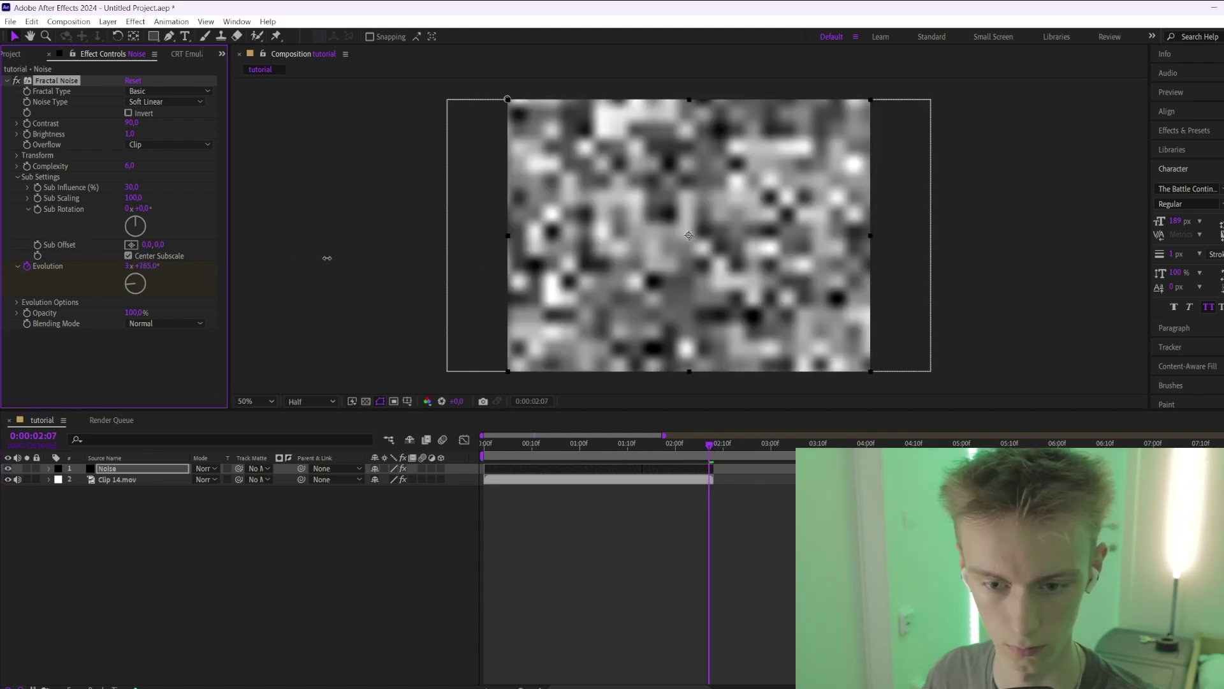
key(space)
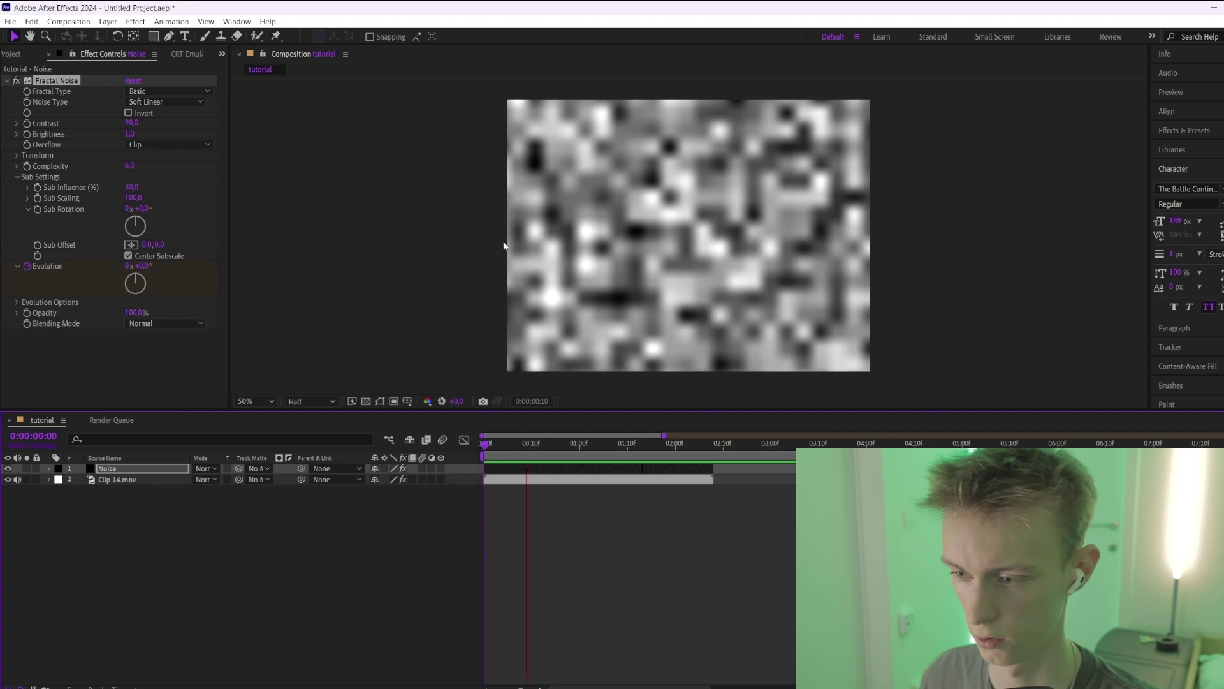
key(space)
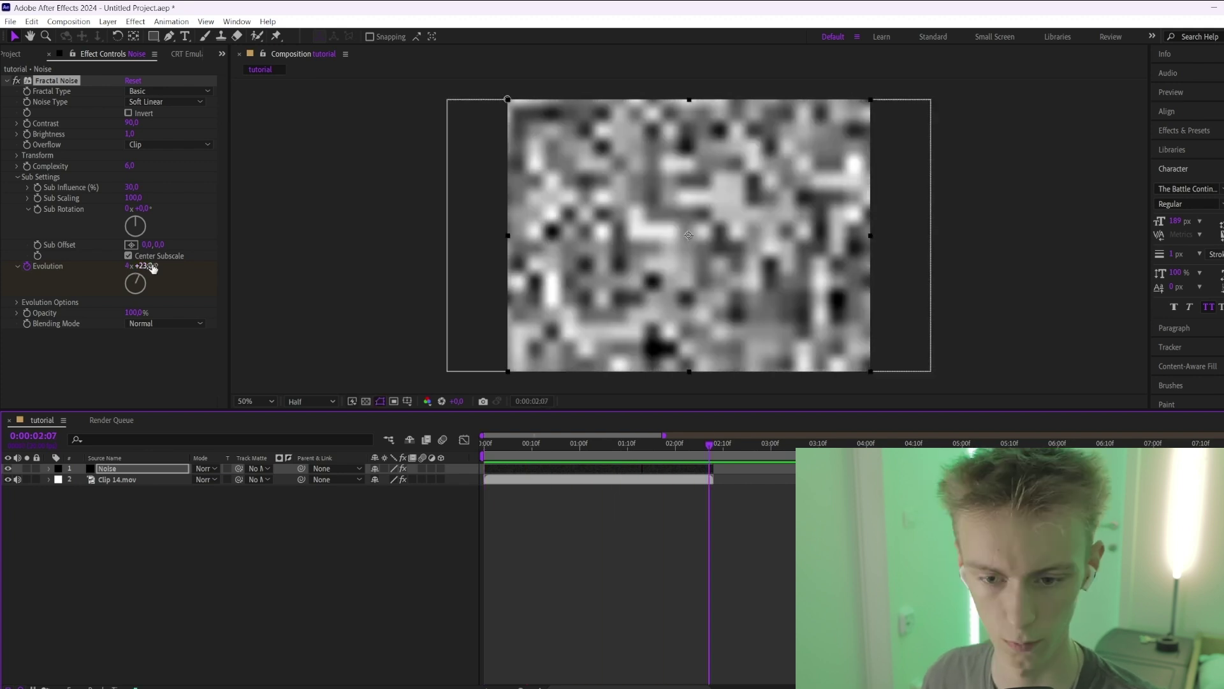
drag(153, 268, 38, 277)
key(space)
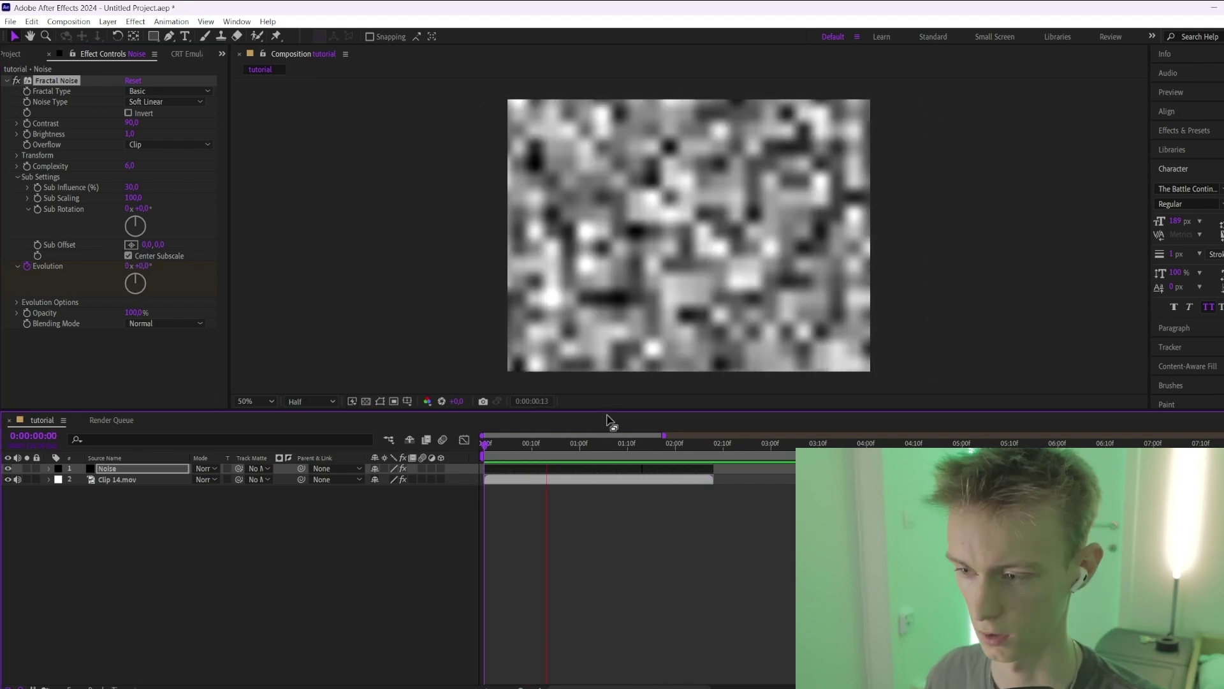
click(49, 236)
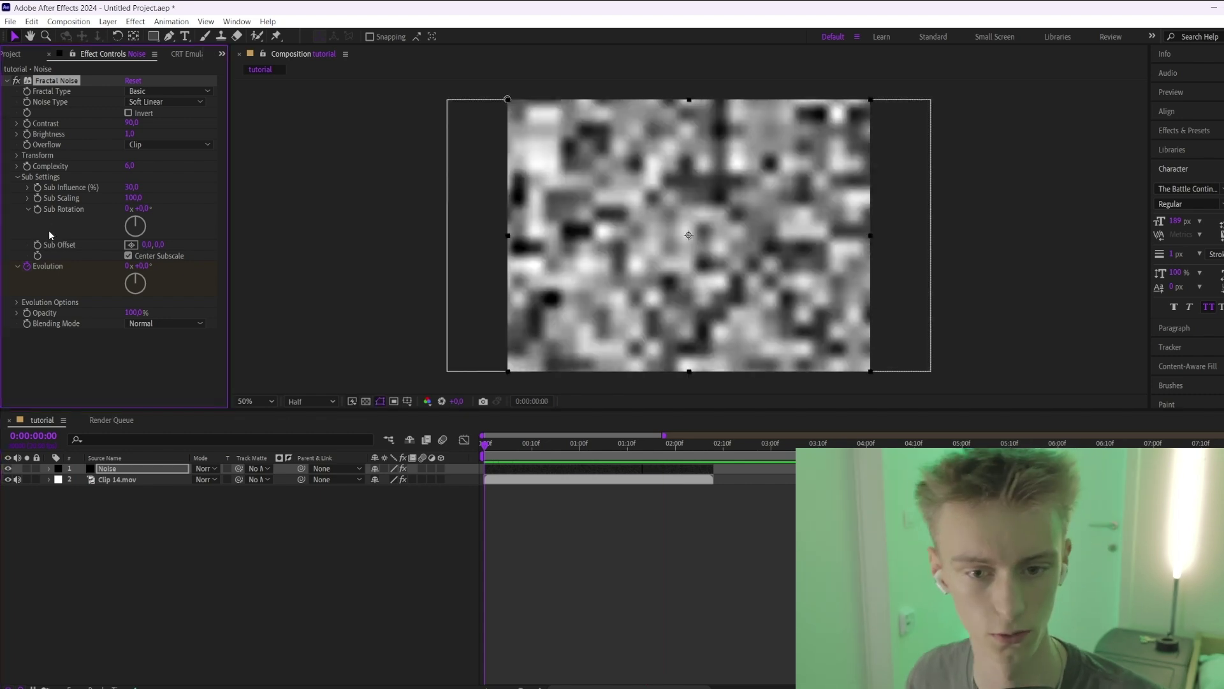
Step: Animate Offset Turbulence to 1747, 41 at 2:07 so the noise drifts
click(17, 156)
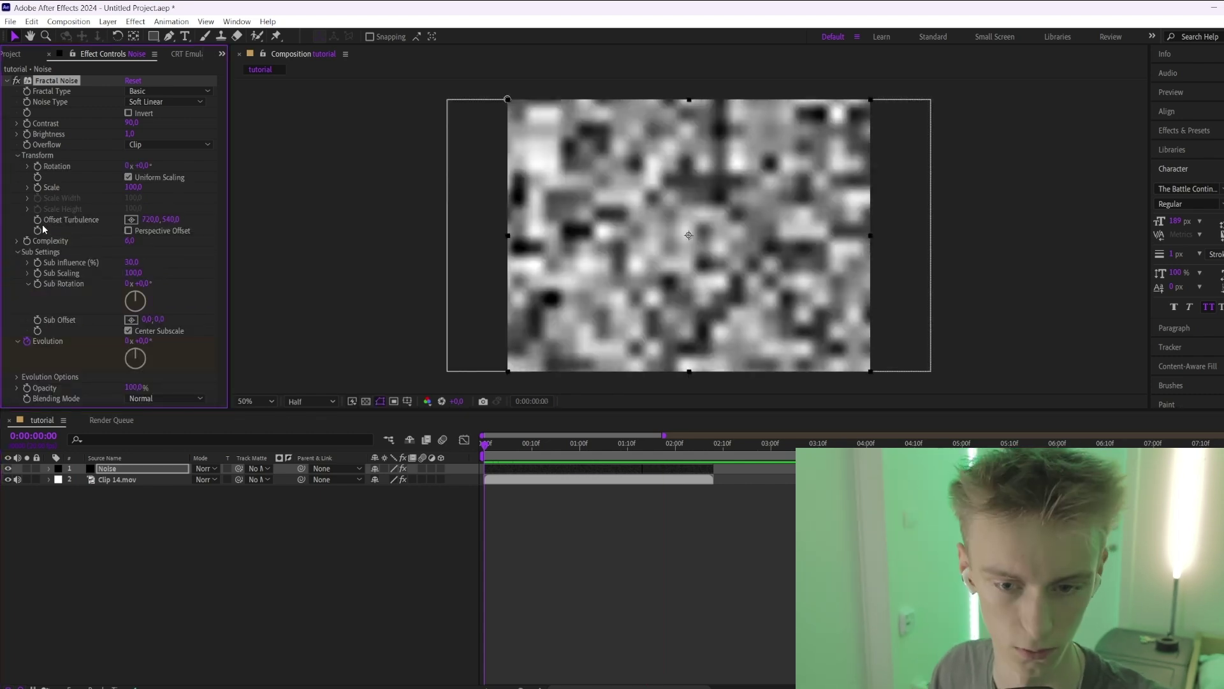
click(27, 187)
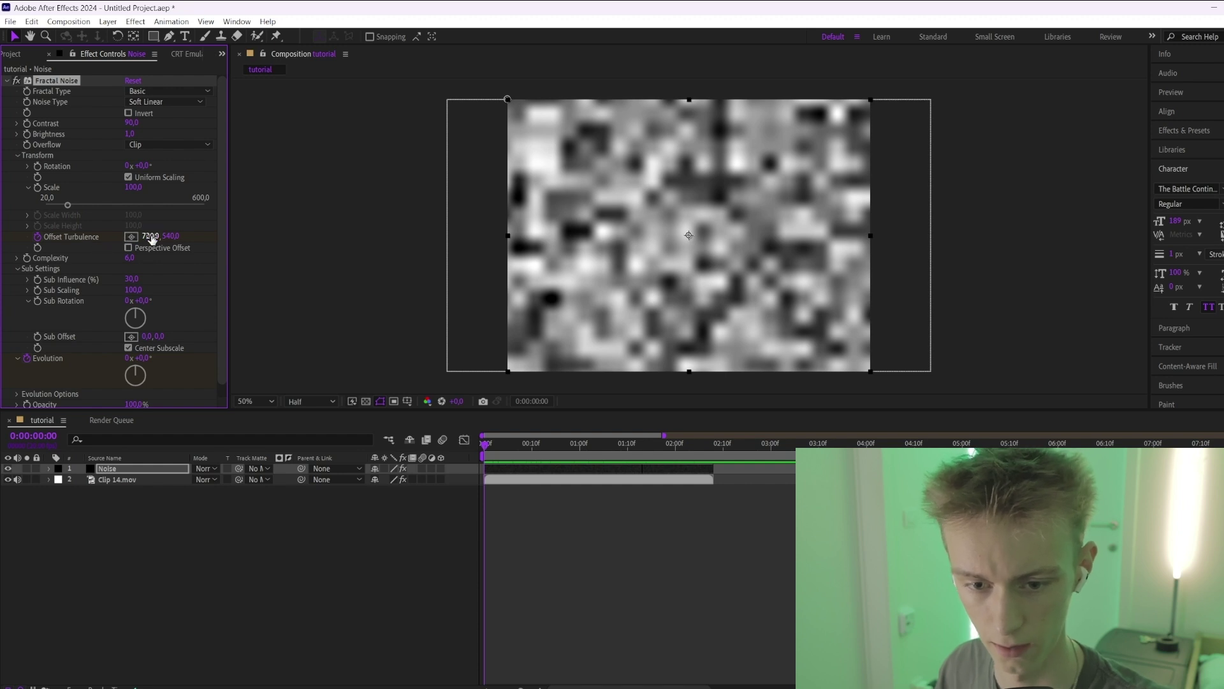
drag(715, 444, 709, 448)
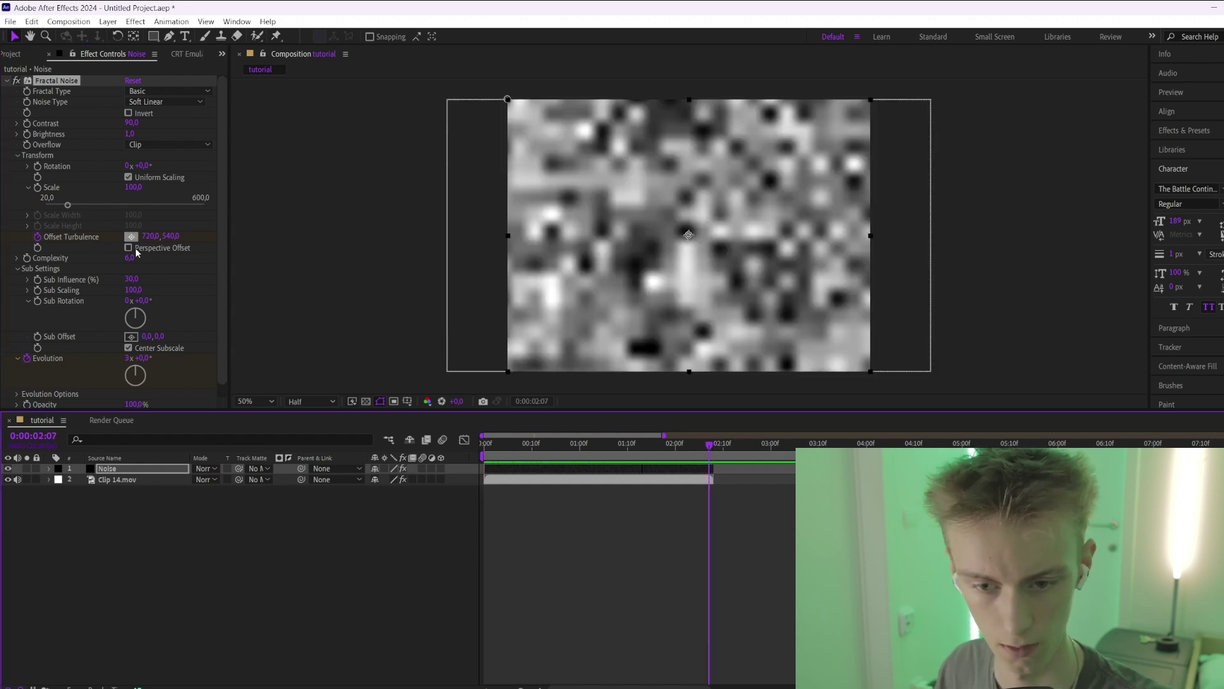
drag(151, 237, 81, 244)
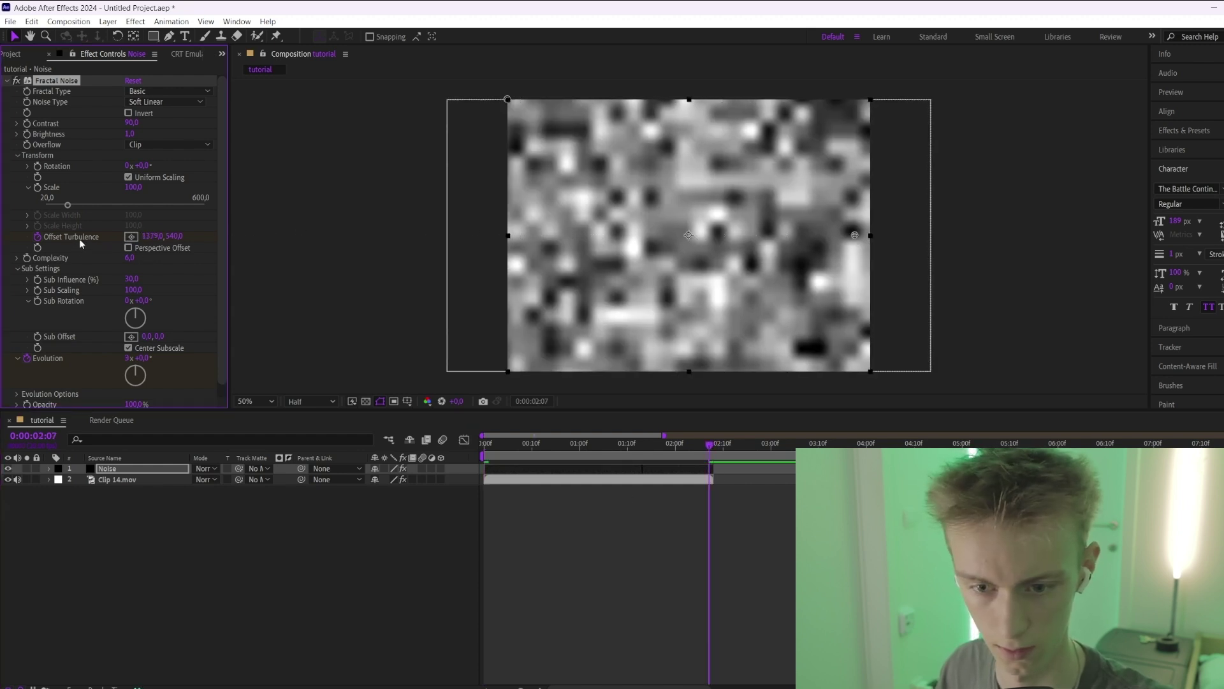
drag(173, 236, 285, 243)
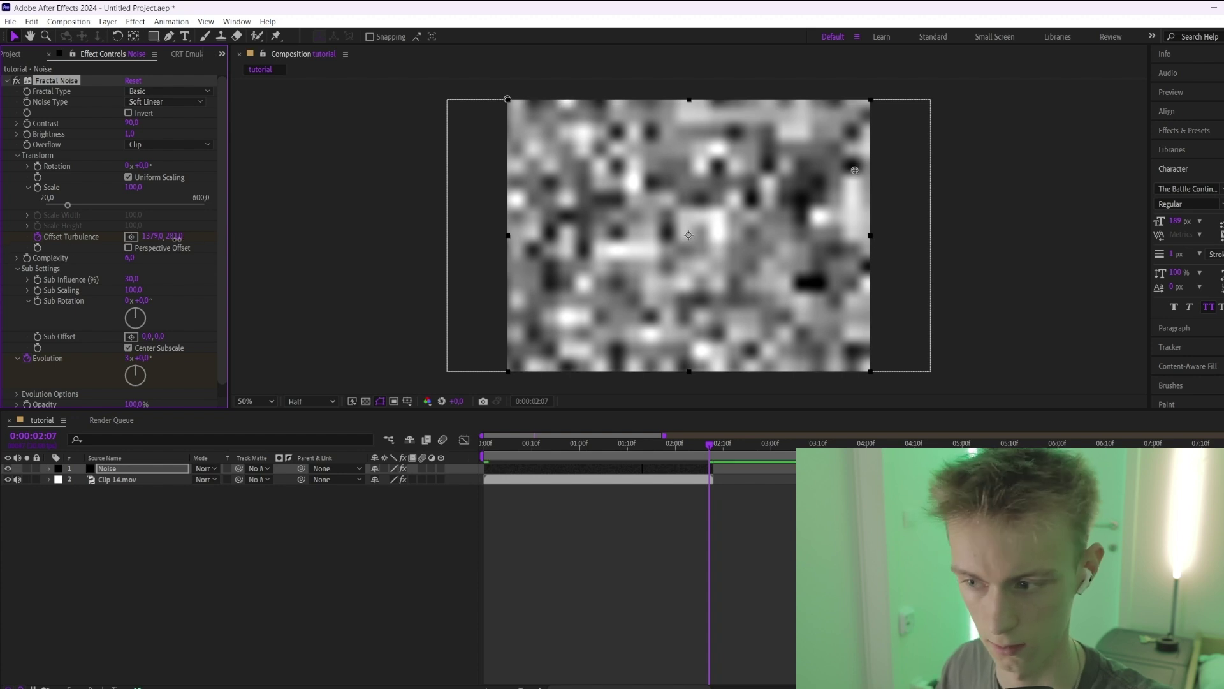
drag(176, 238, 98, 257)
key(space)
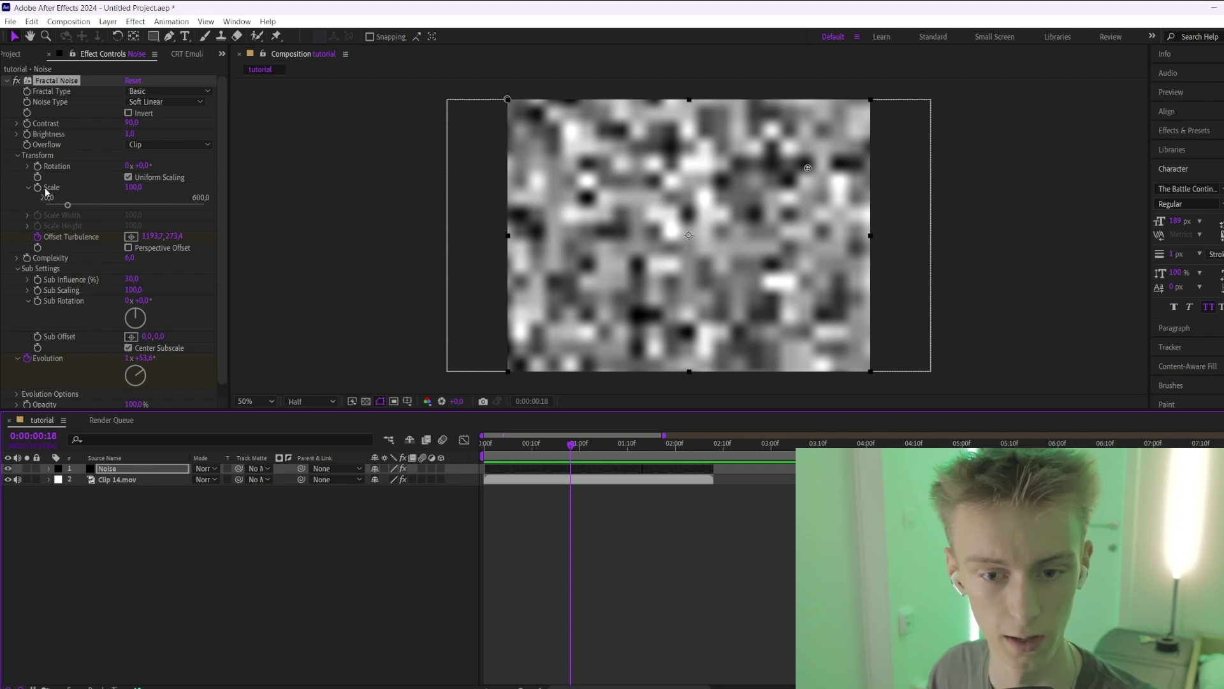
Step: Set Fractal Noise Scale to 220 and scrub the timeline to check the noise
click(130, 187)
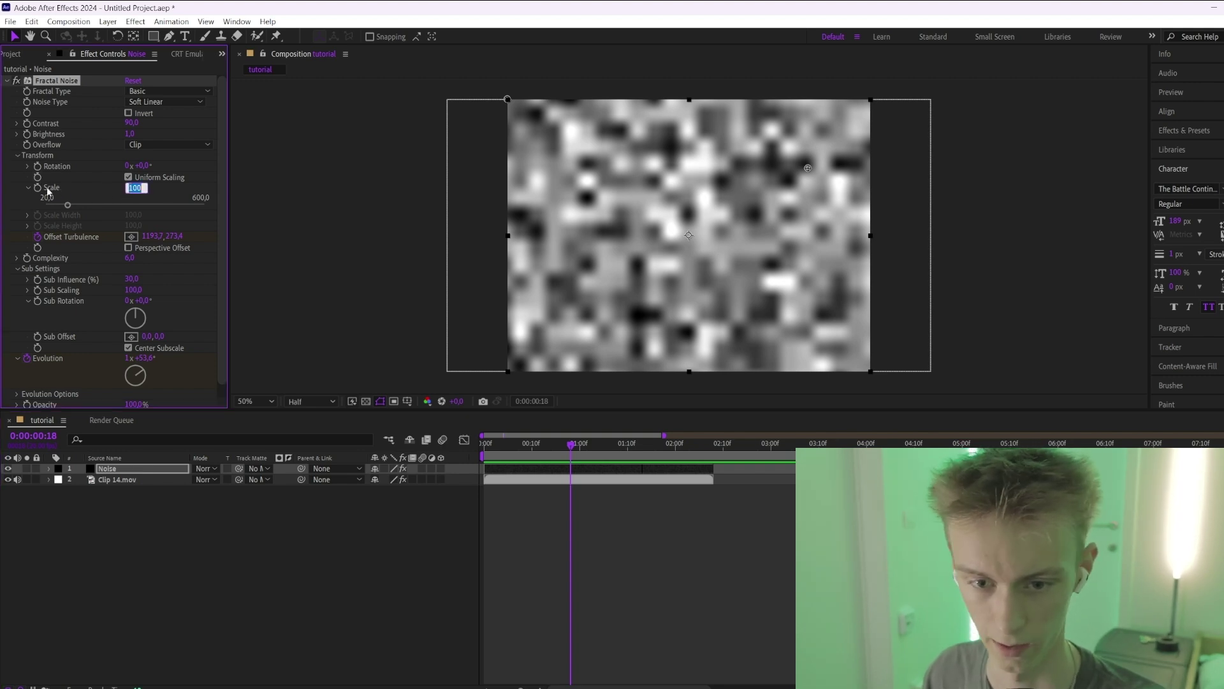
text(2)
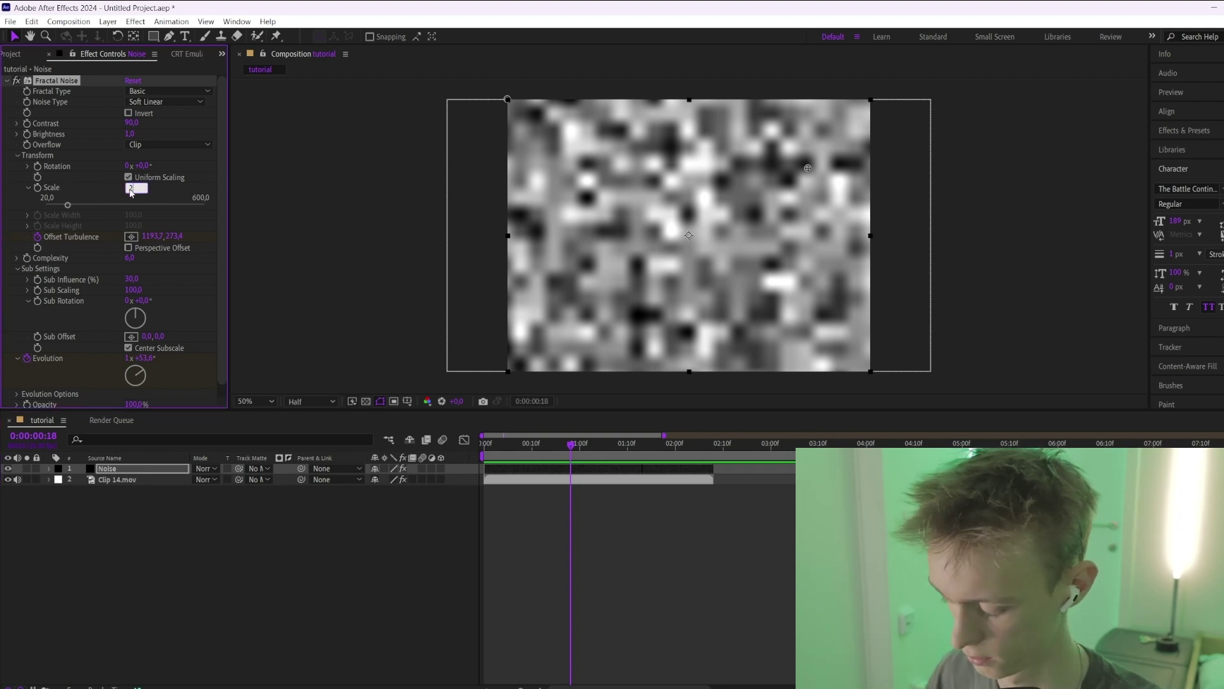
text(20)
key(Return)
key(space)
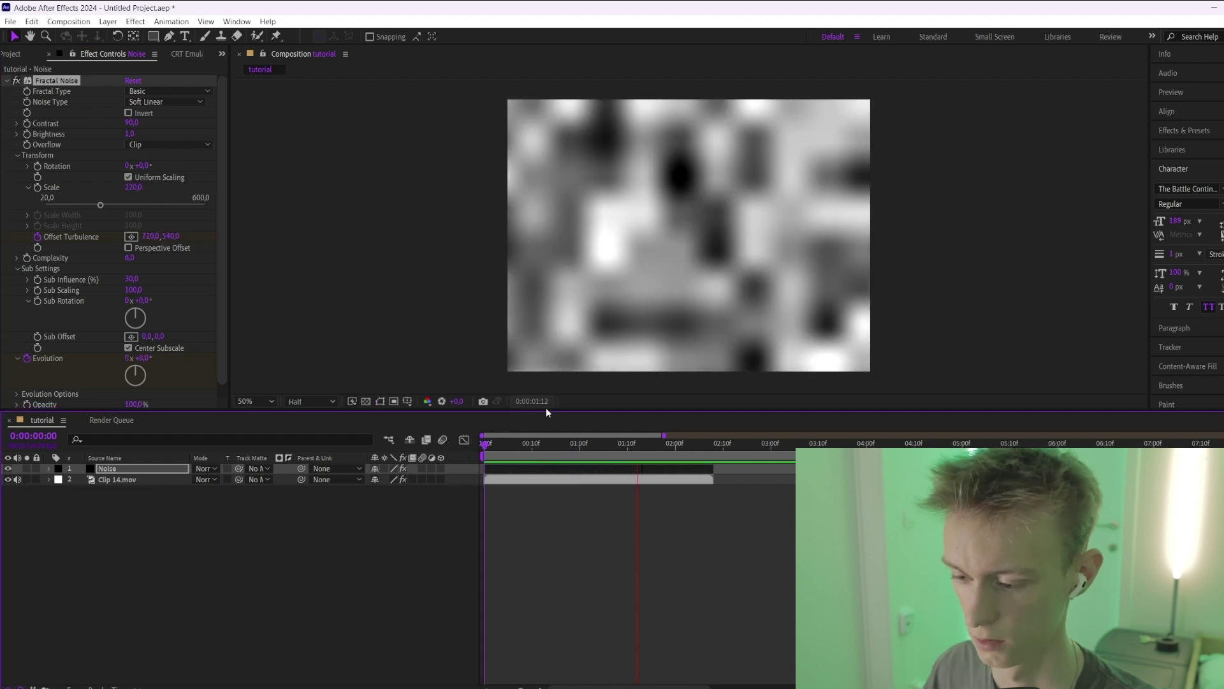
click(482, 436)
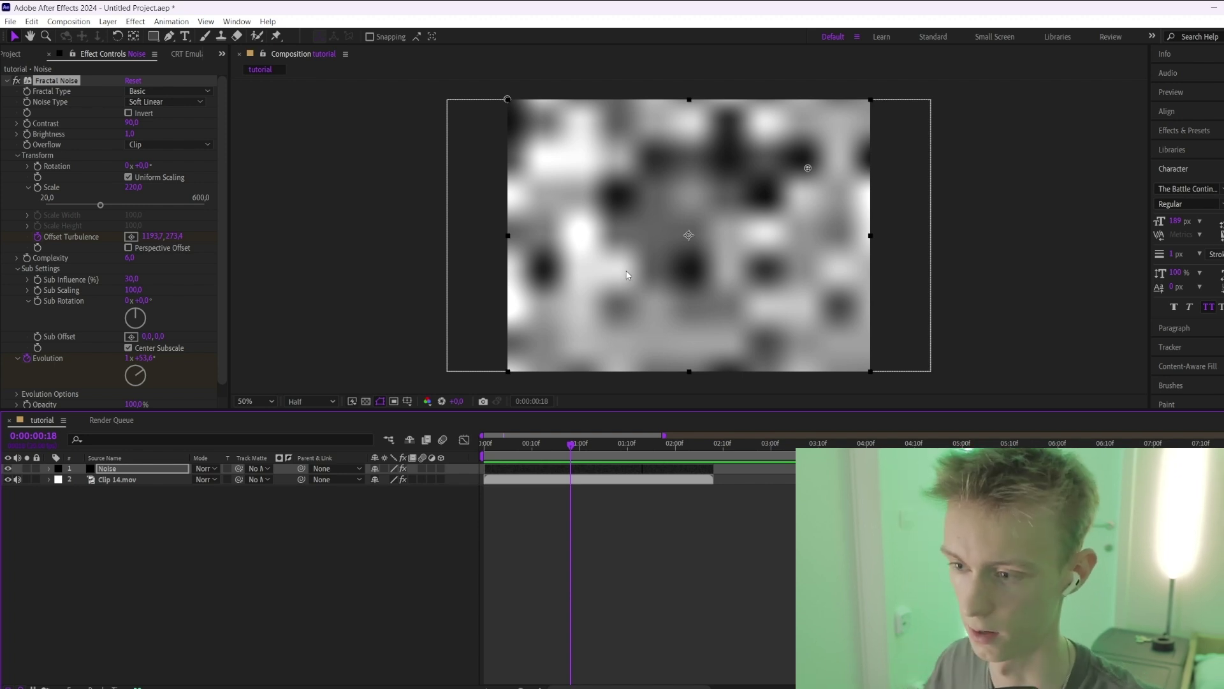
drag(567, 445, 619, 444)
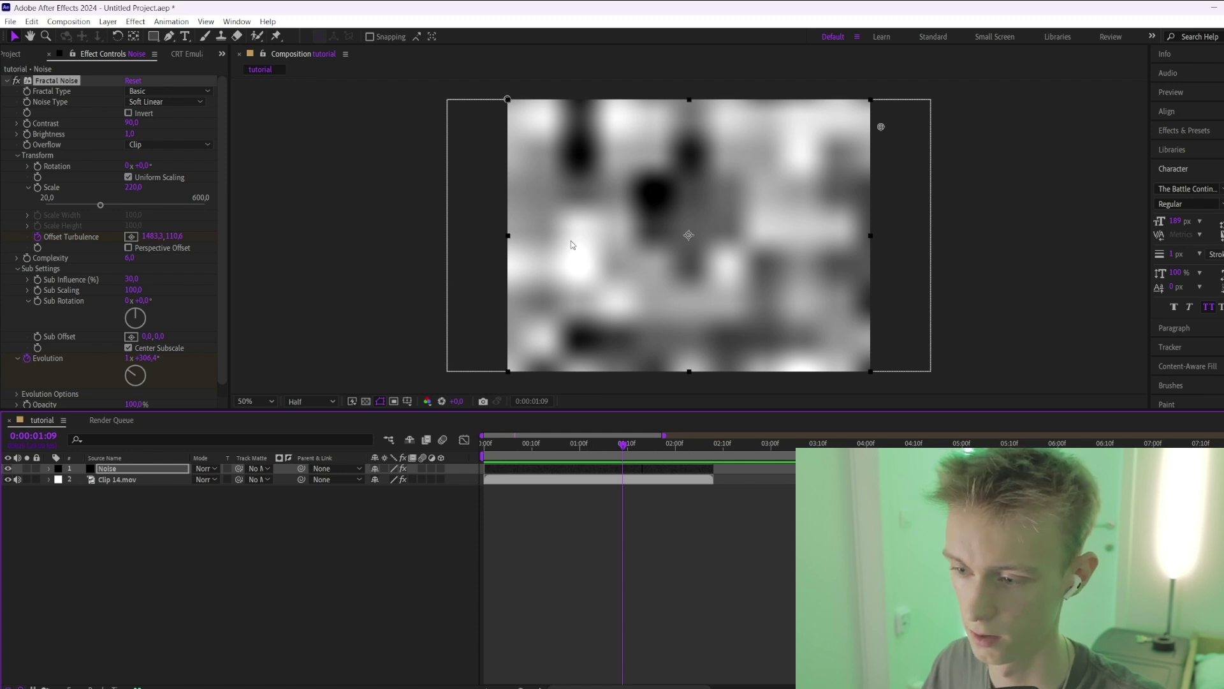
click(556, 445)
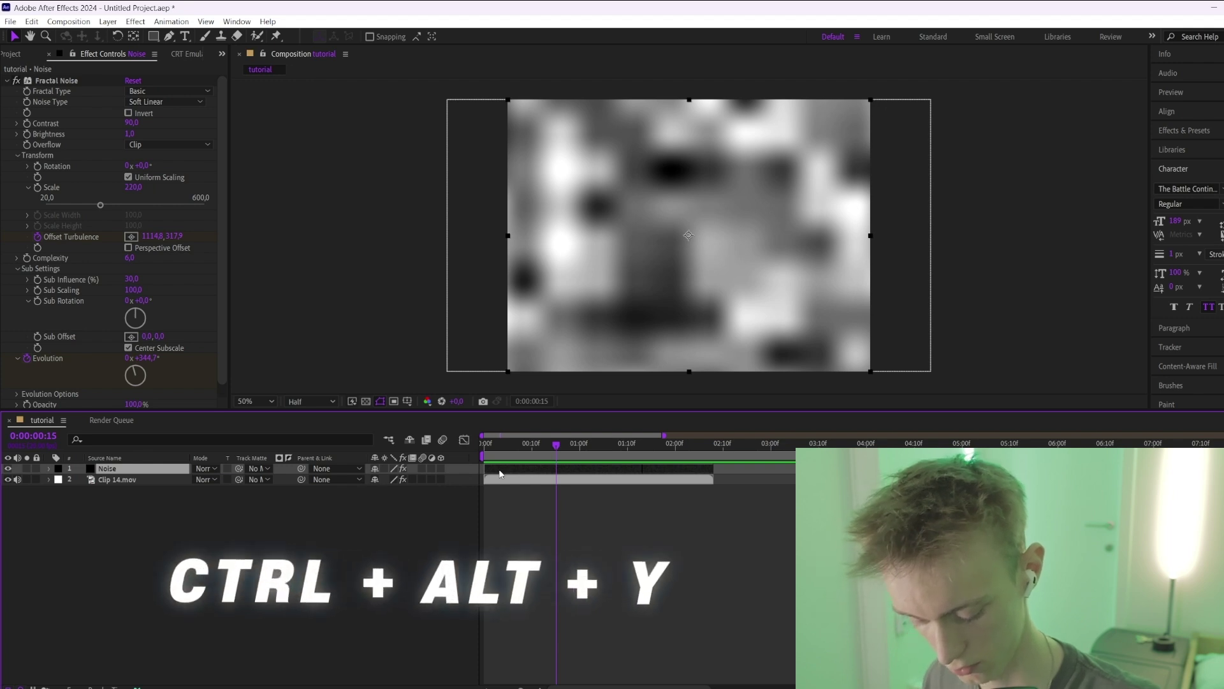
Step: Add Adjustment Layer 1 at the top of the layer stack and select it
right_click(469, 468)
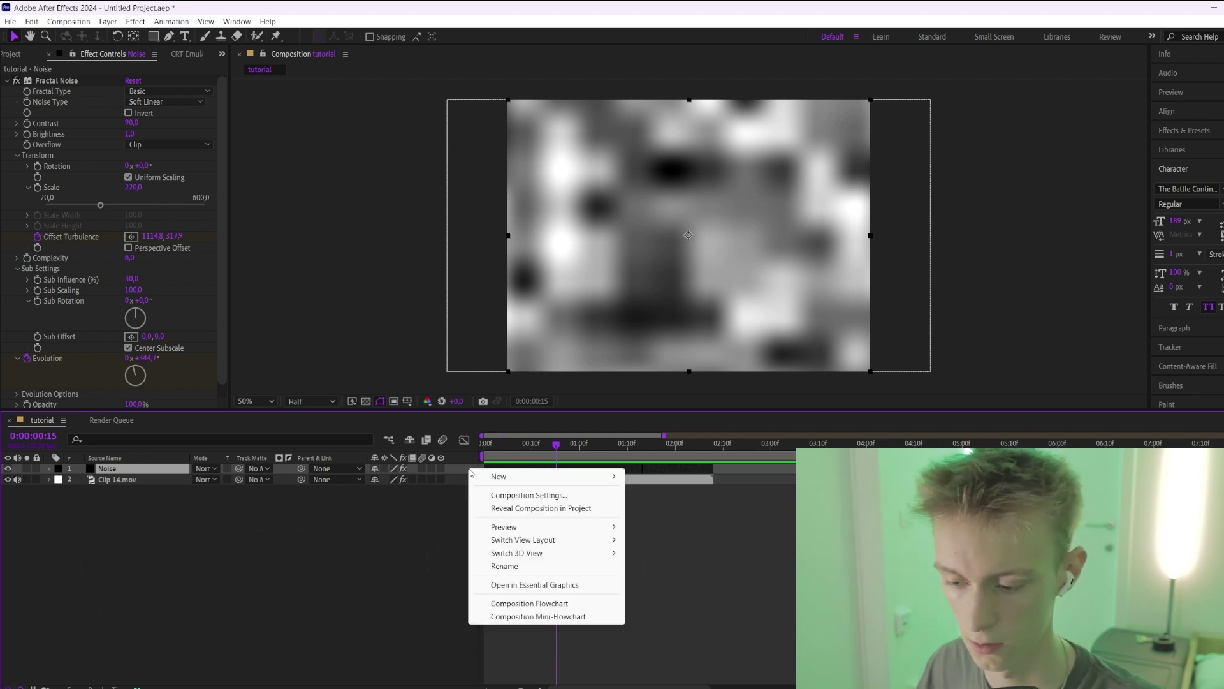
mouse_move(485, 478)
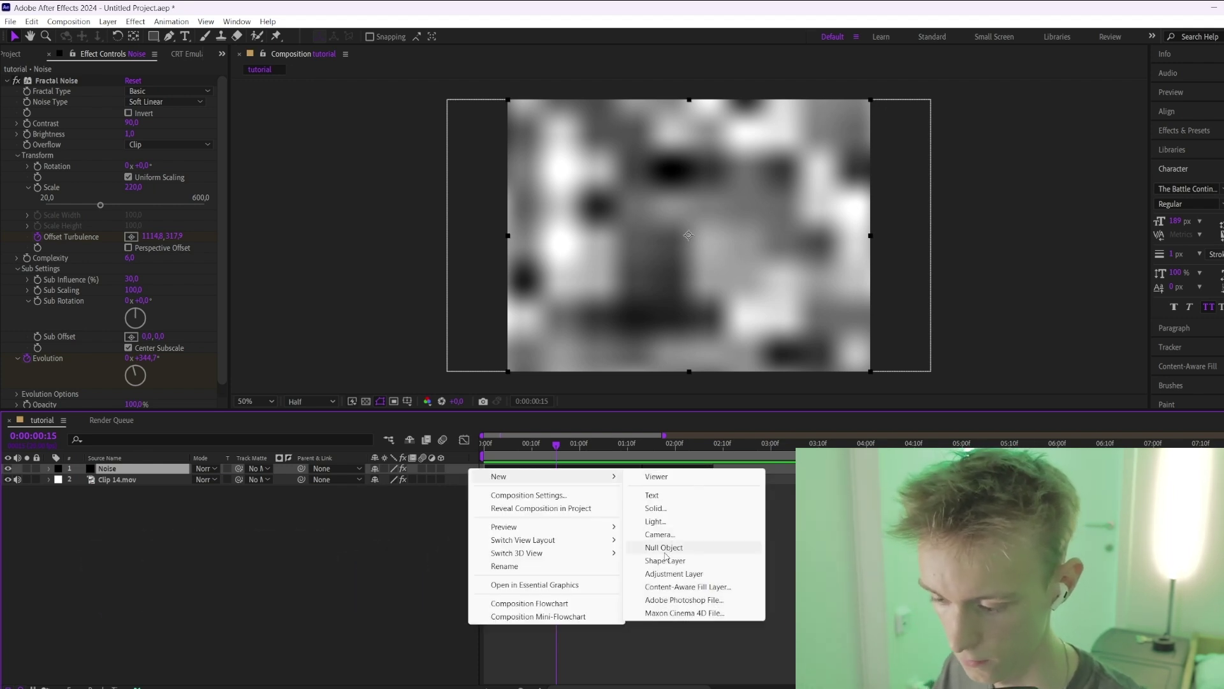
click(663, 574)
click(185, 479)
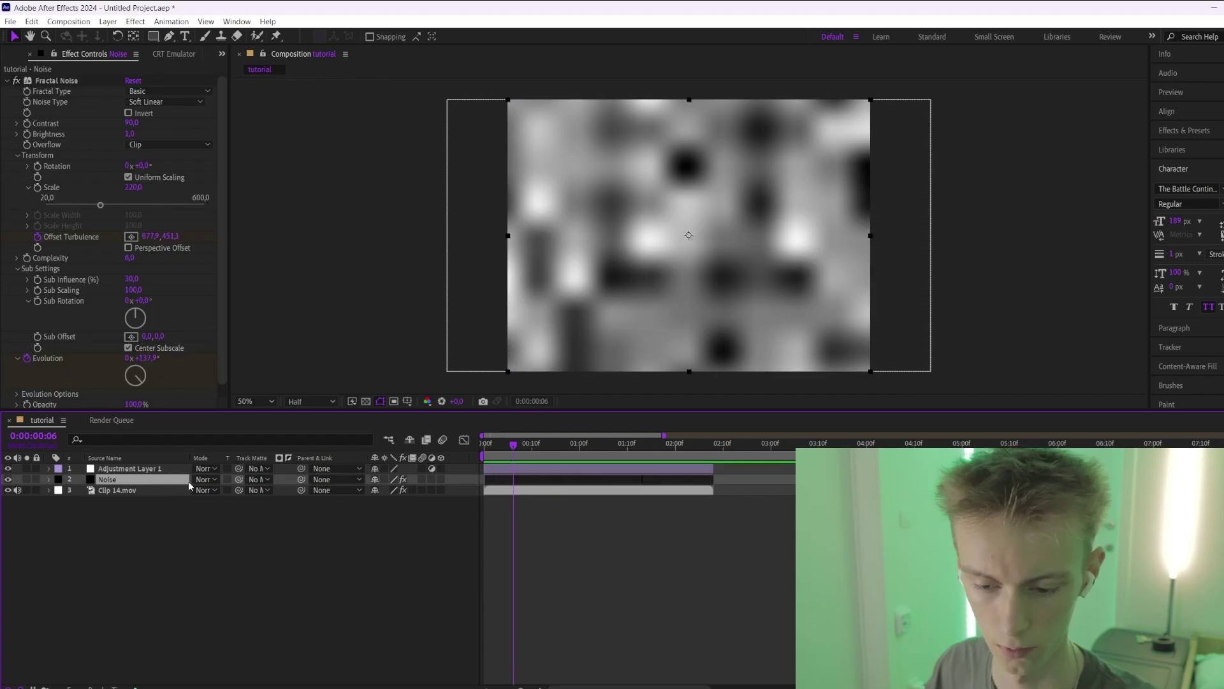
click(160, 469)
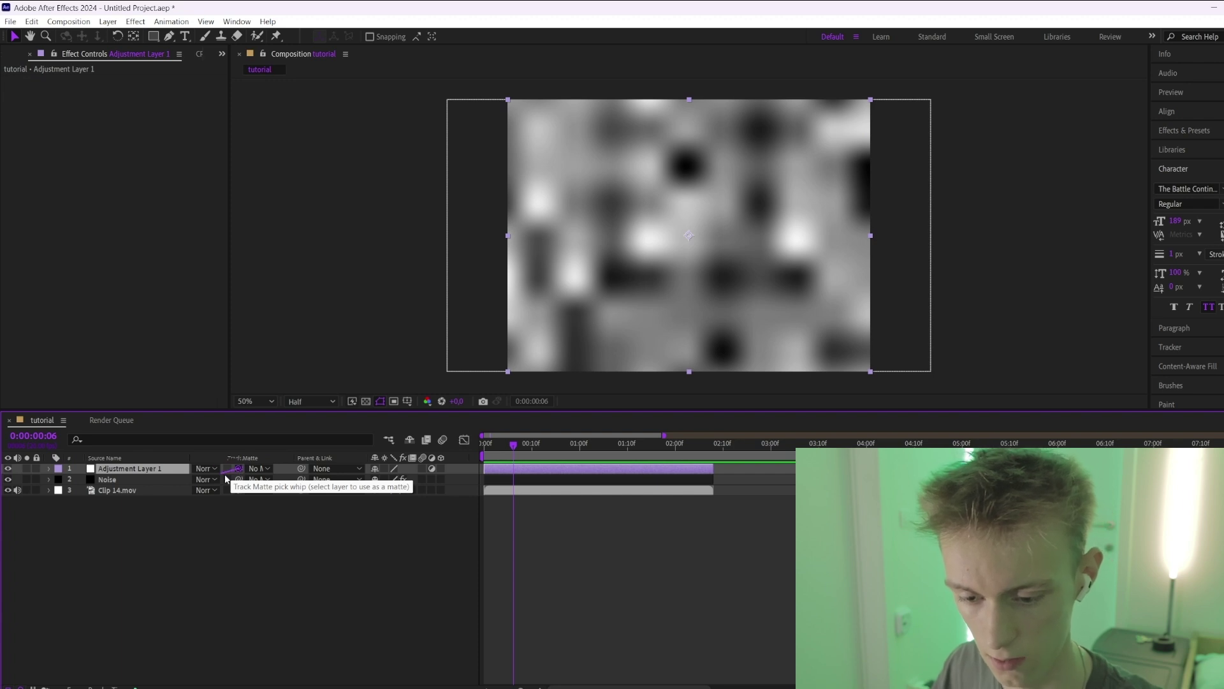
drag(226, 479, 238, 483)
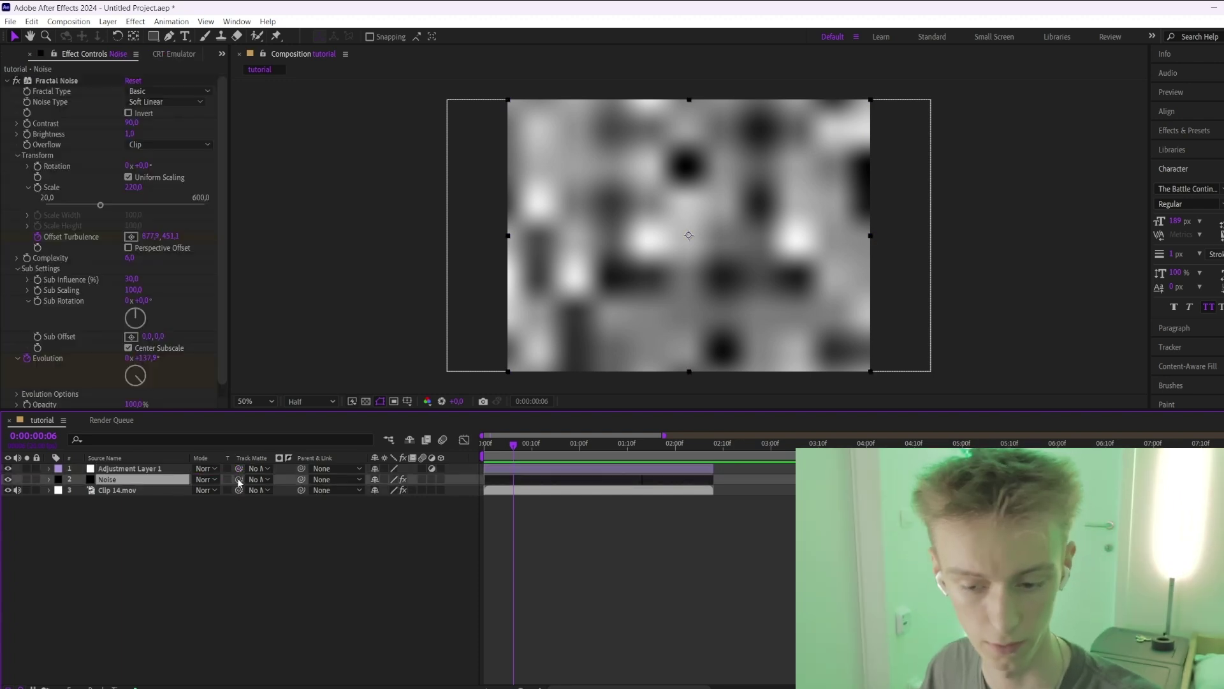
key(F4)
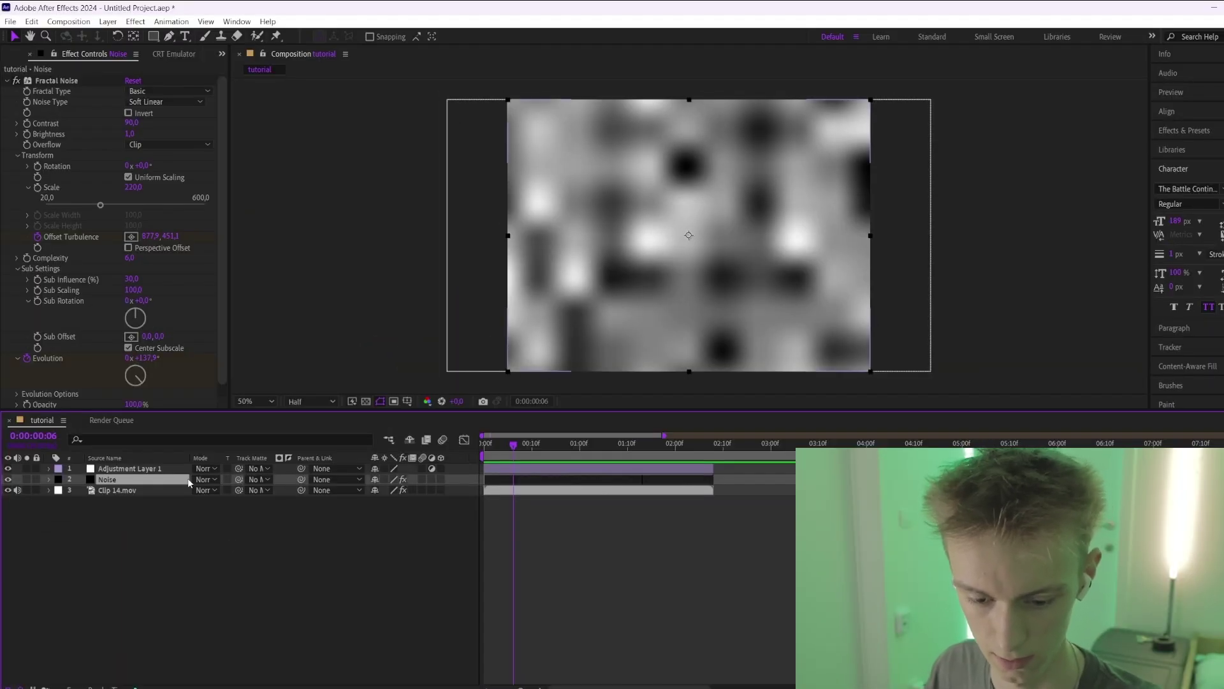
Step: Link Adjustment Layer 1's track matte to the Noise layer and switch it to Luma Matte
click(32, 687)
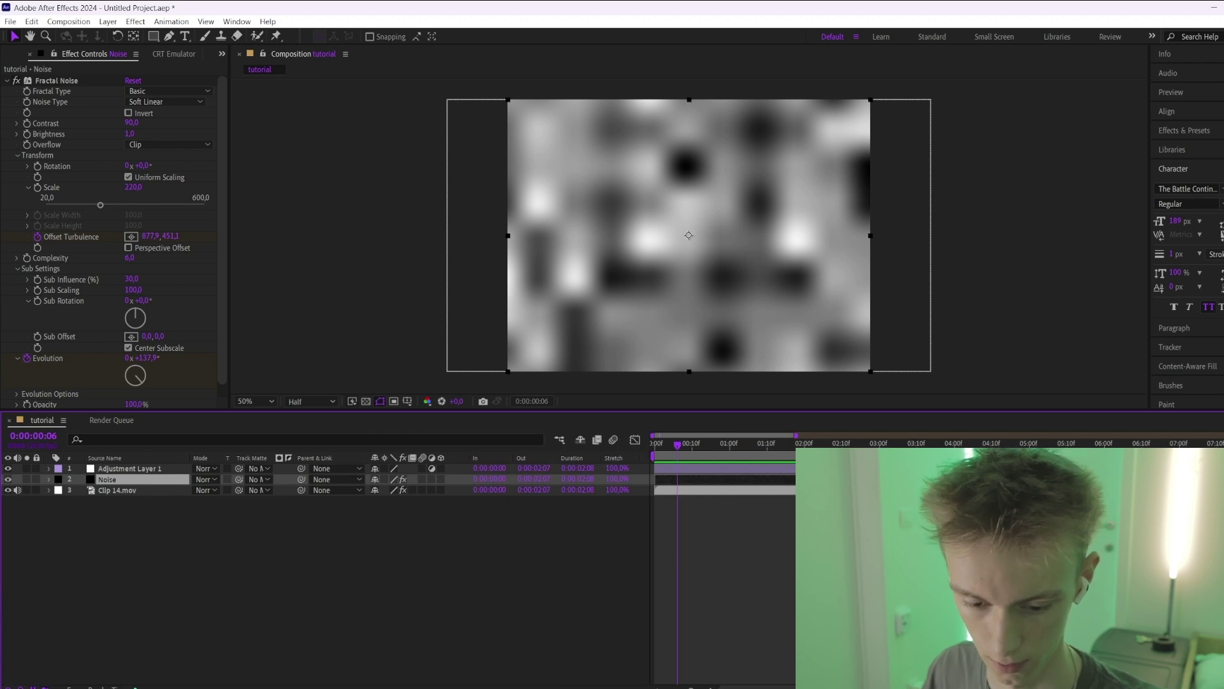
click(32, 686)
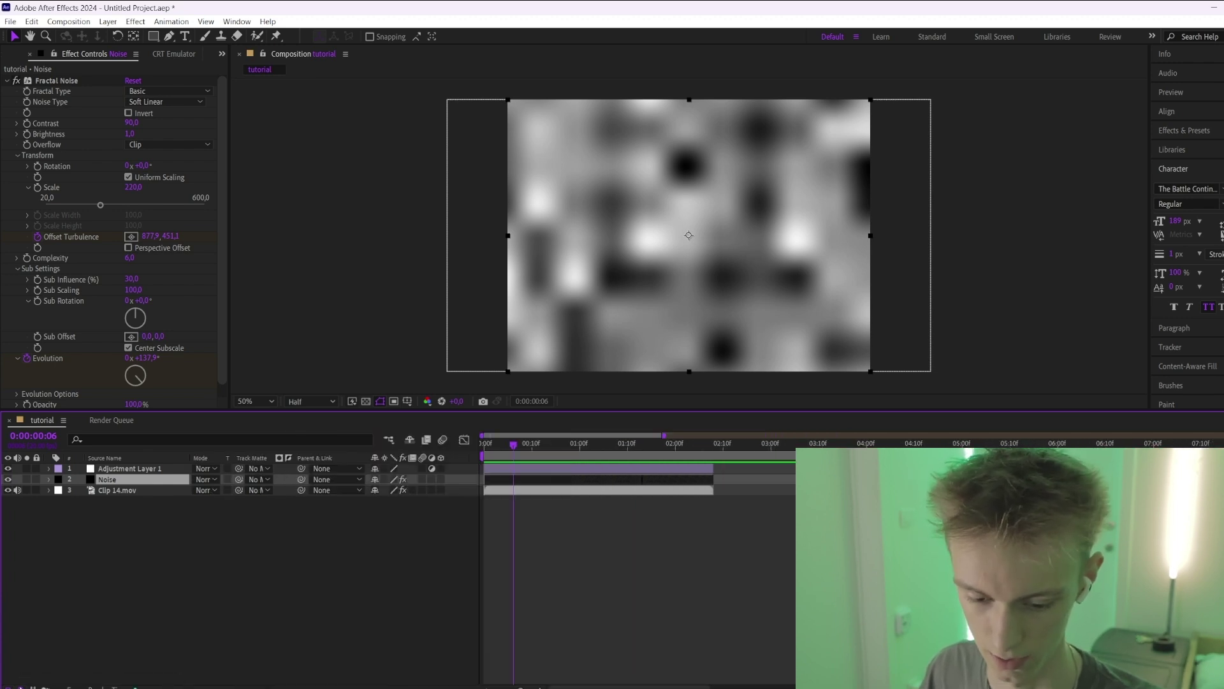
drag(240, 468, 107, 479)
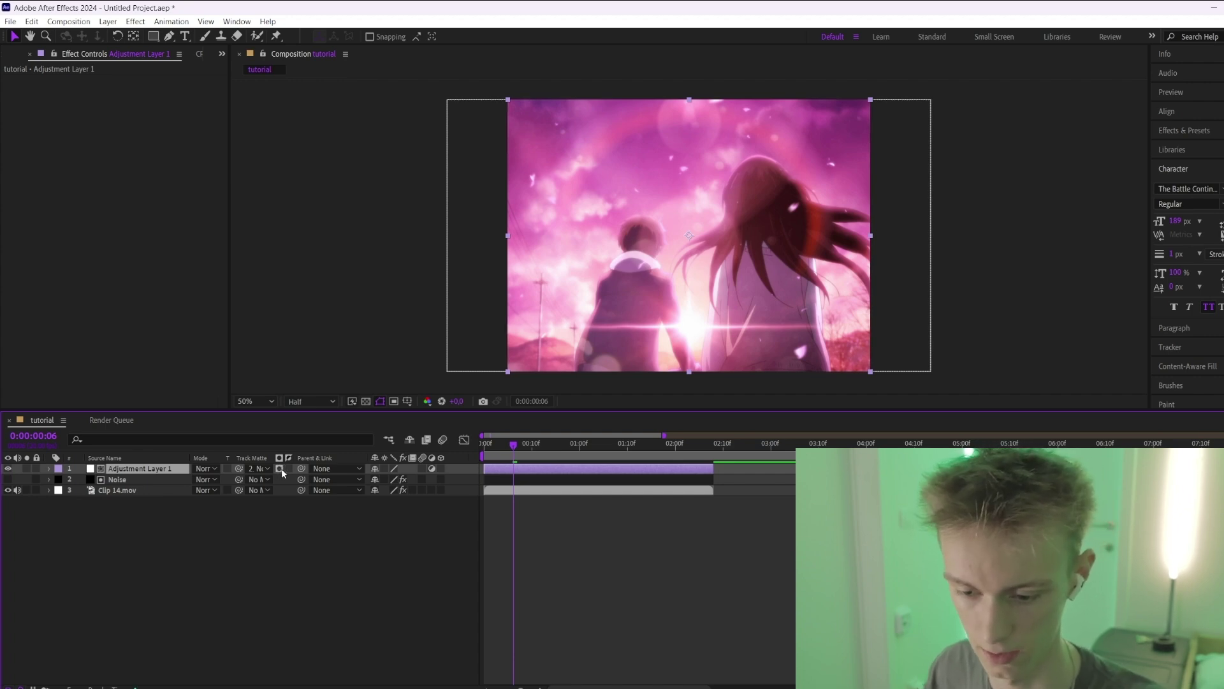
click(280, 468)
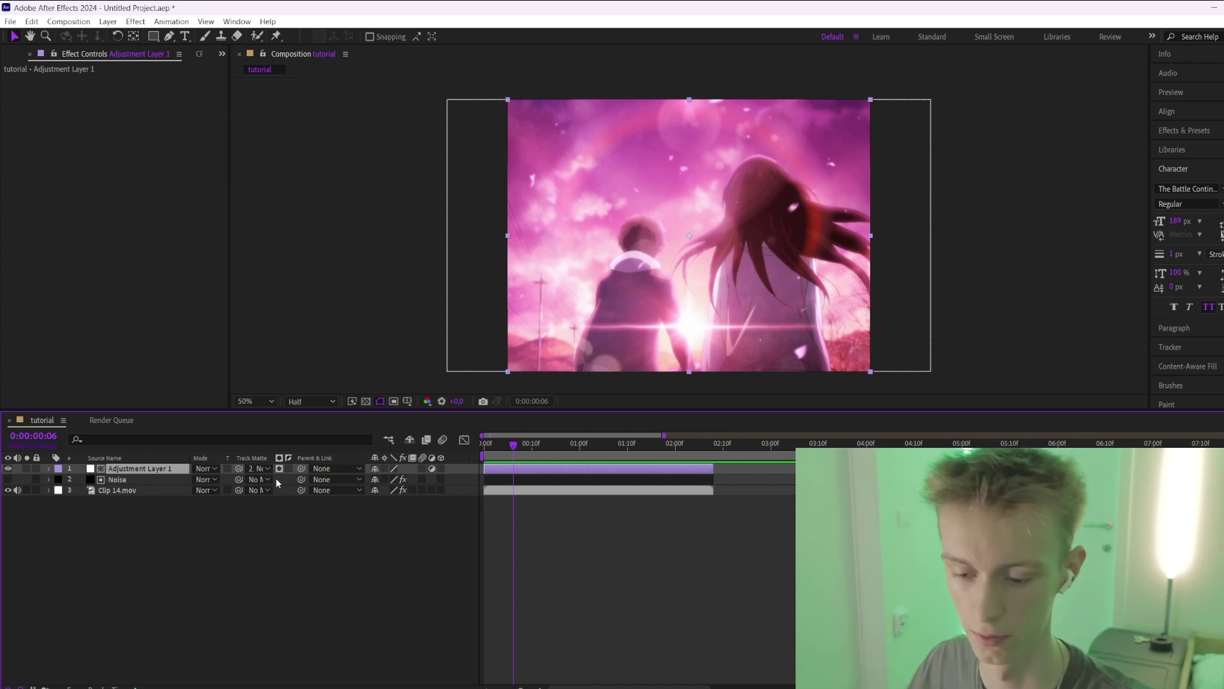
click(280, 470)
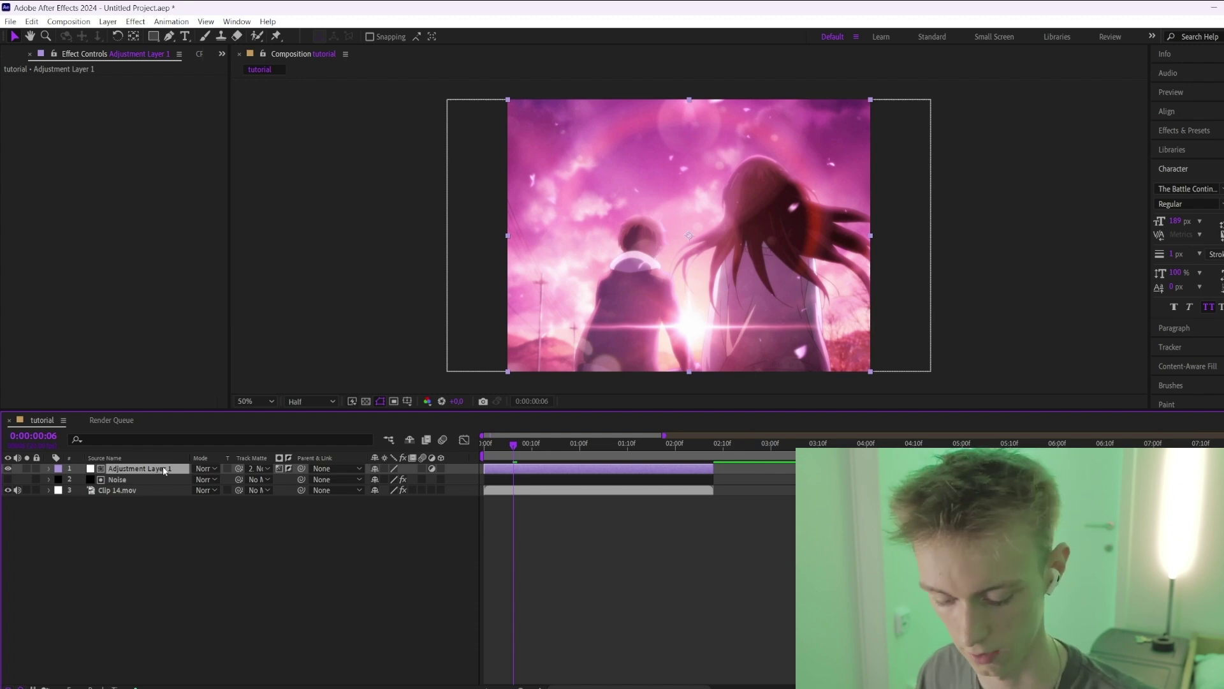
Step: Apply Camera Lens Blur to Adjustment Layer 1 with a Blur Radius of 6
key(ctrl+space)
text(camera)
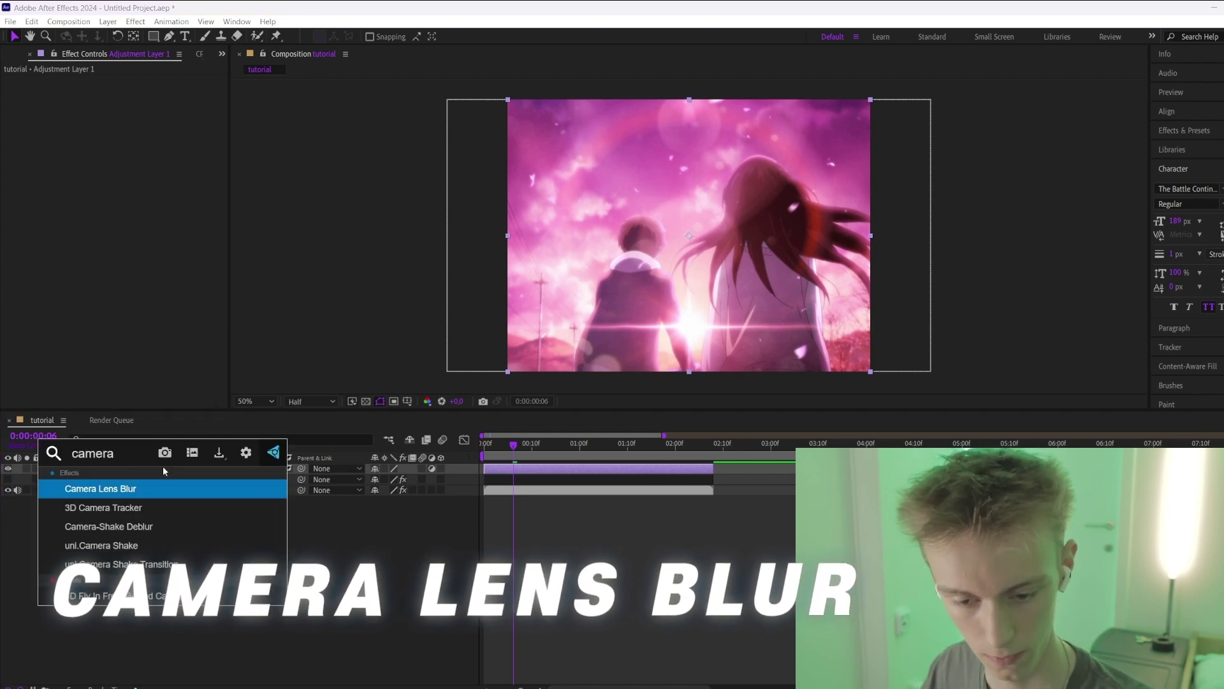
key(Return)
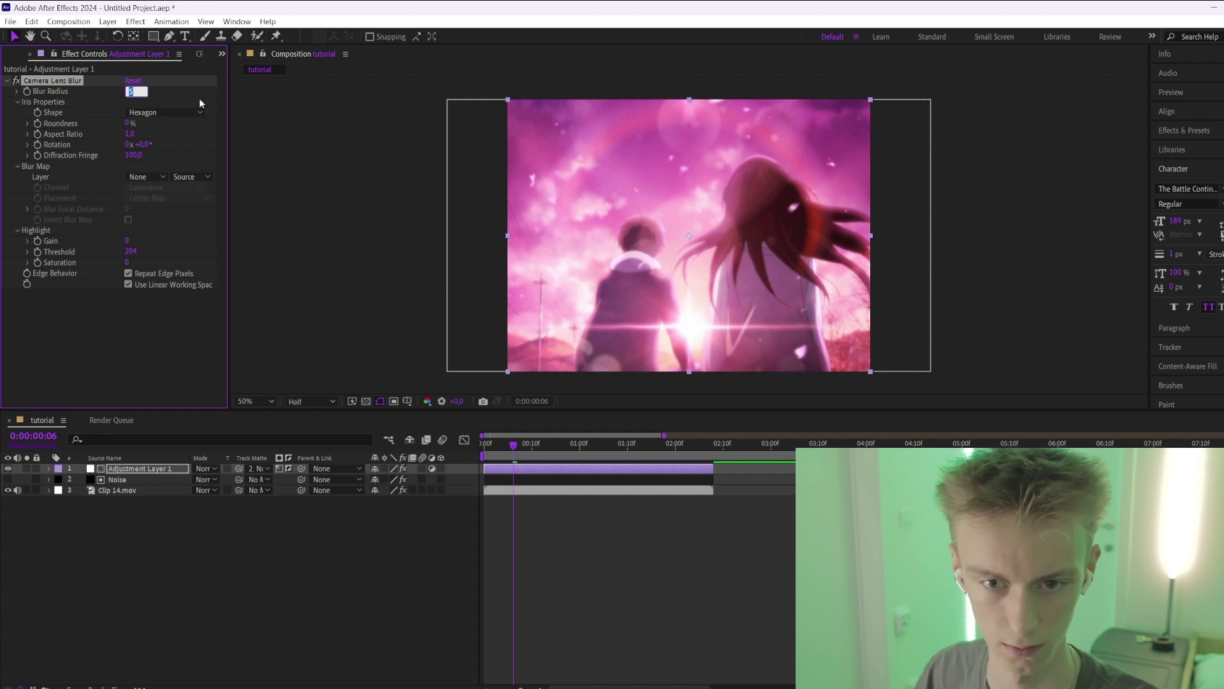
text(6)
key(Return)
click(463, 513)
key(Home)
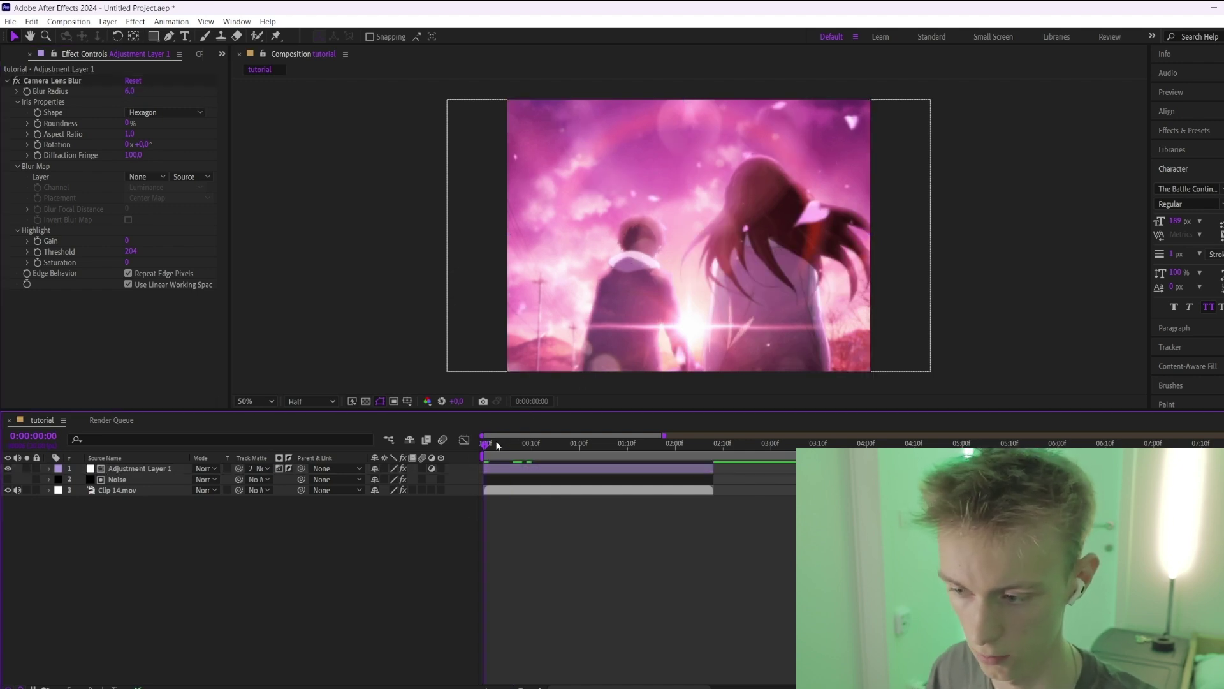
key(slash)
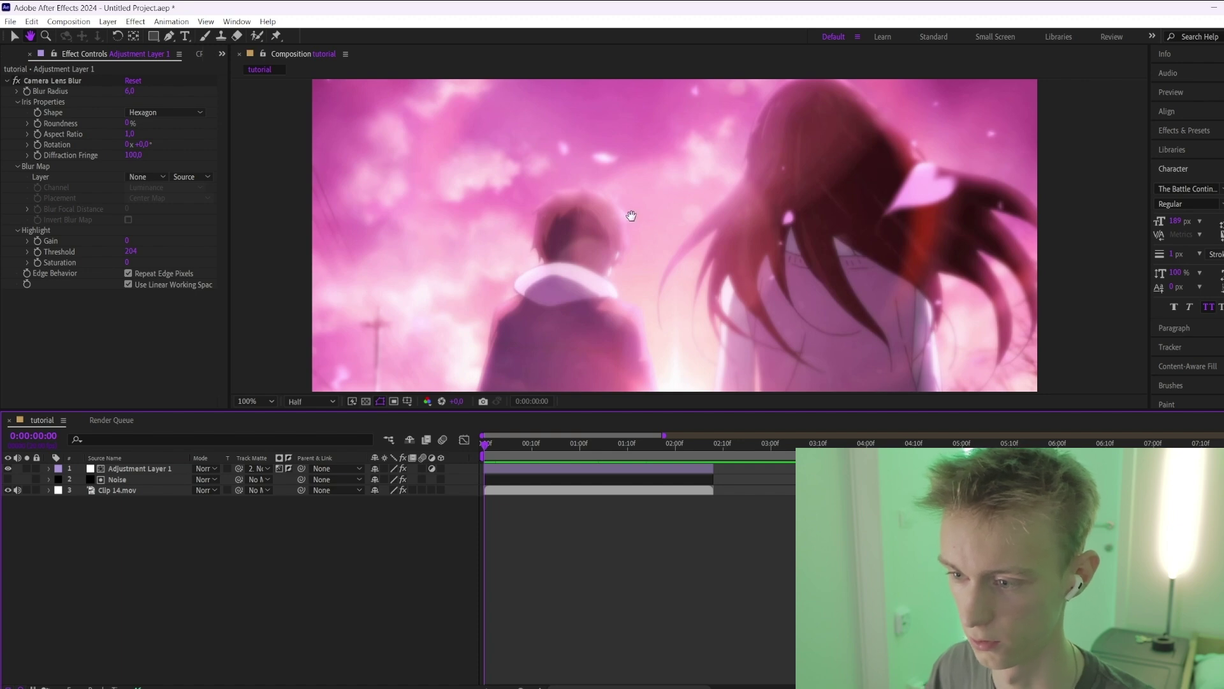
key(v)
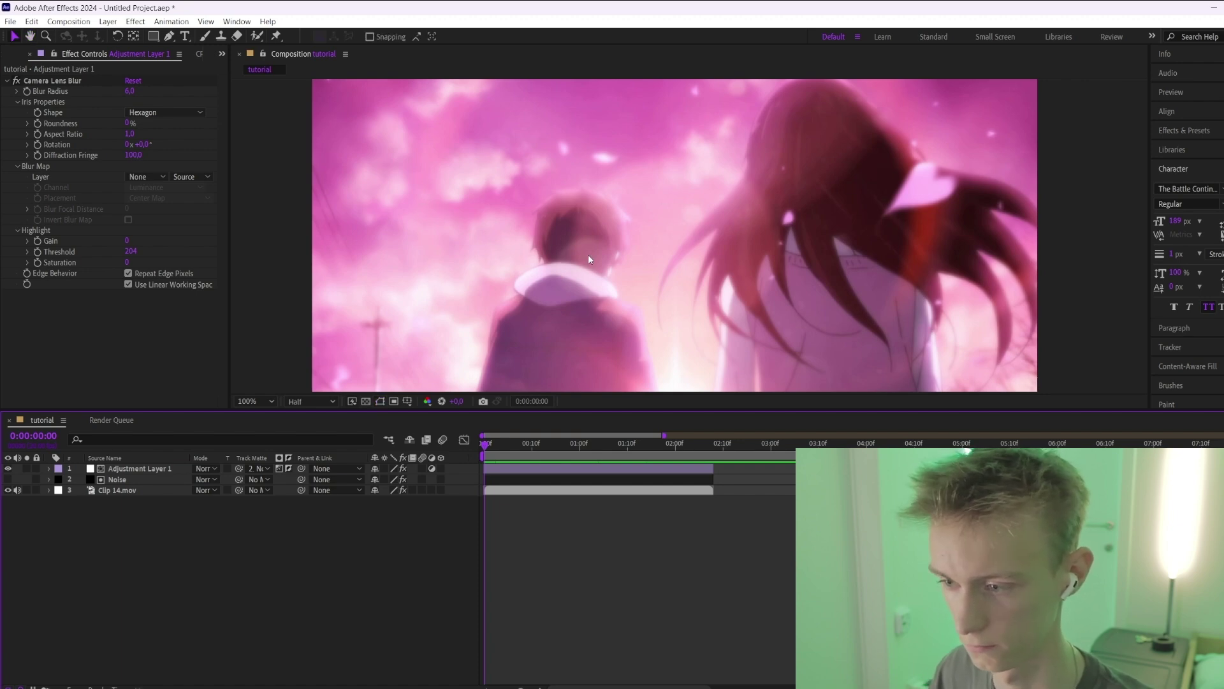
key(space)
key(space)
scroll(514, 338, down, 2)
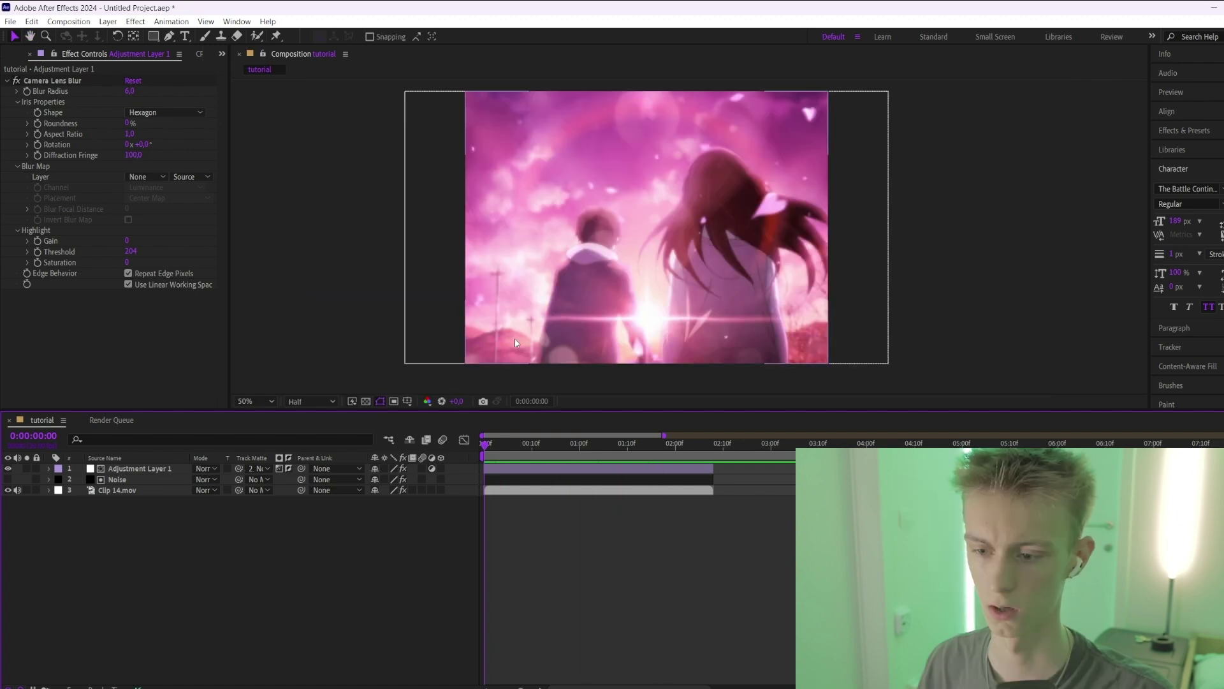